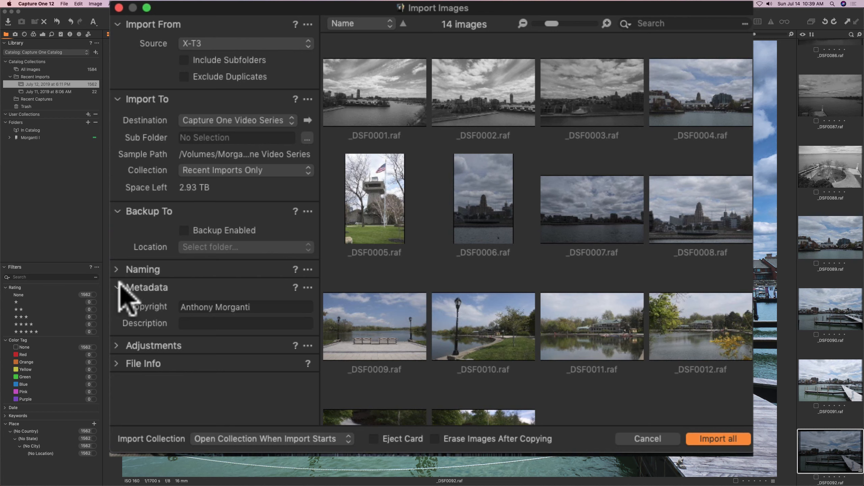
Collapse the import's metadata and adjustments sections, check the file info of _DSF0009.raf, and deselect that image again
click(120, 288)
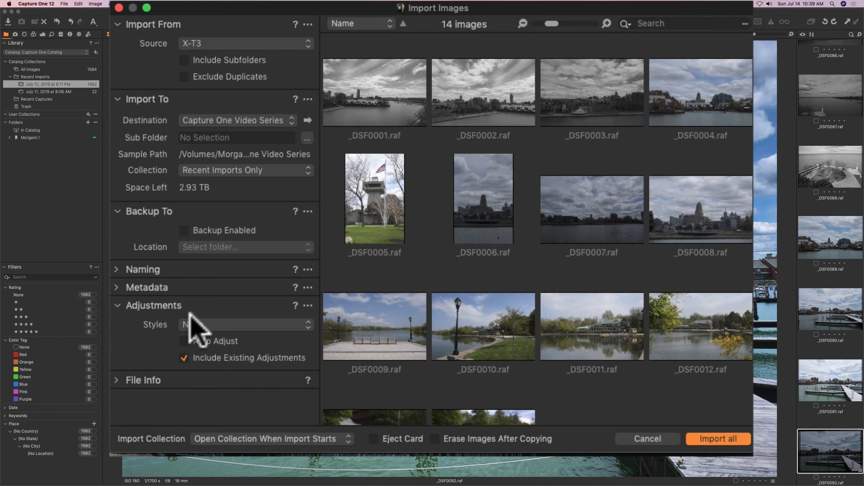
click(116, 305)
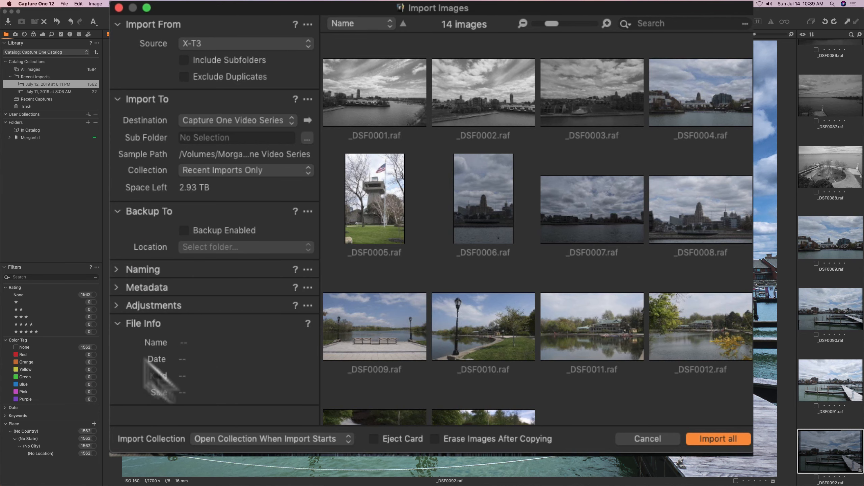
click(387, 311)
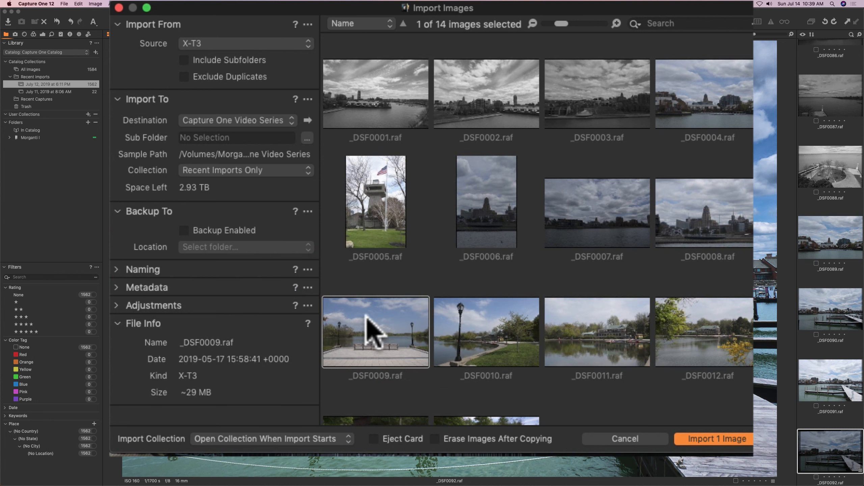
super+click(366, 317)
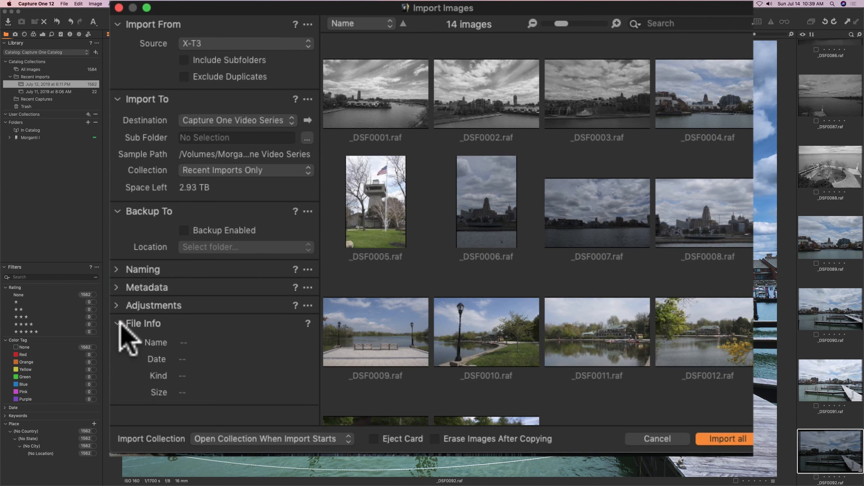
click(118, 323)
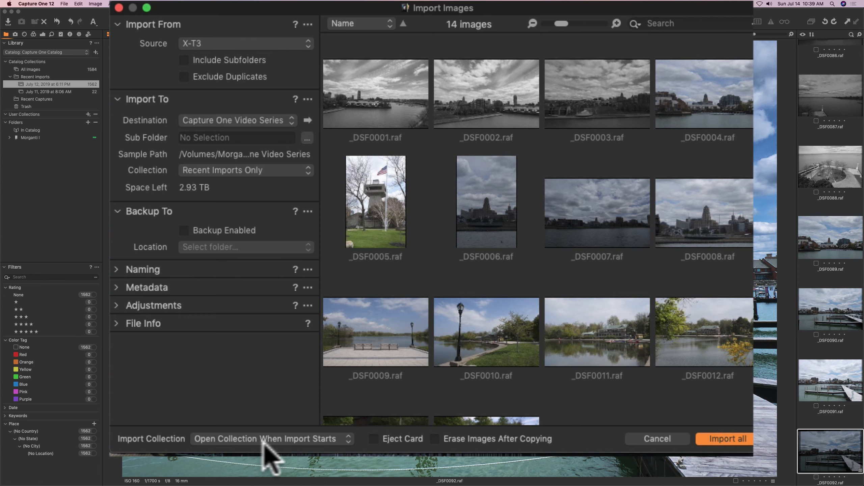
Enable ejecting the card after import and import all images from the X-T3 source
click(374, 440)
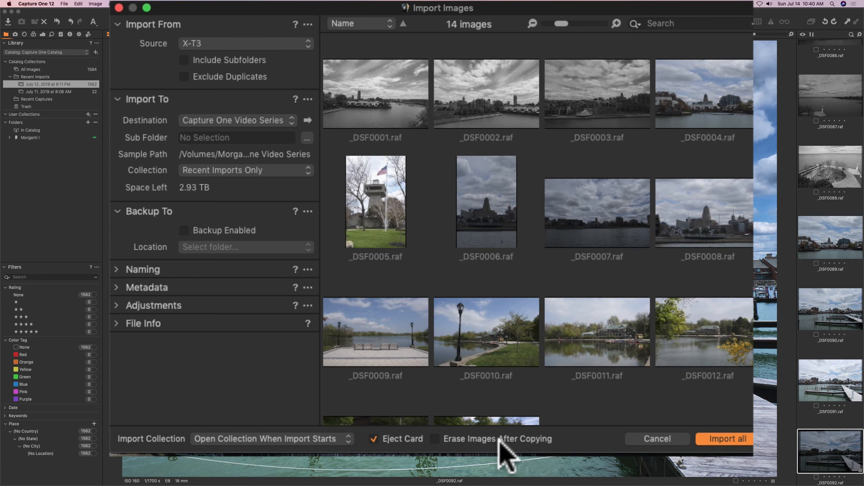
click(720, 441)
click(691, 390)
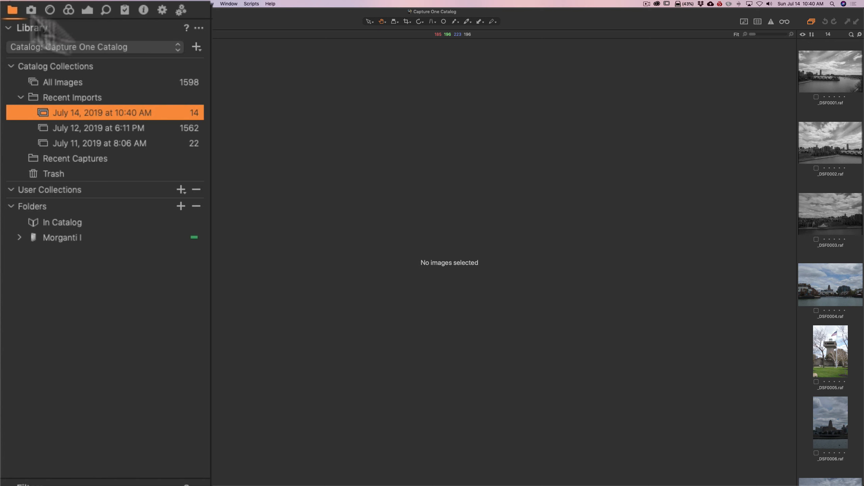
Display _DSF0002.raf and look through the capture, lens, color, exposure and details tools
click(839, 145)
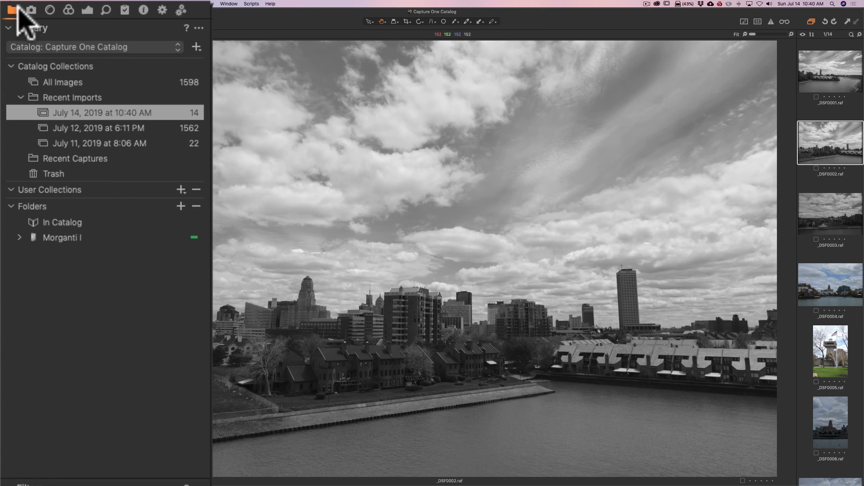
click(33, 9)
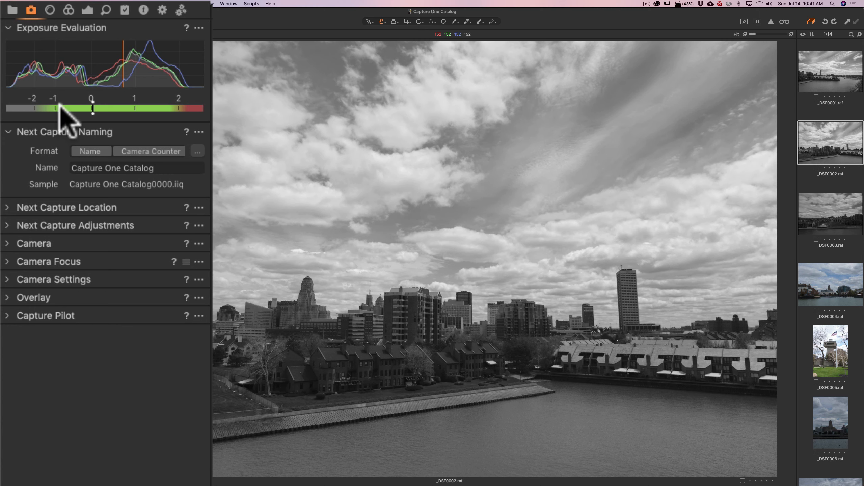
click(51, 9)
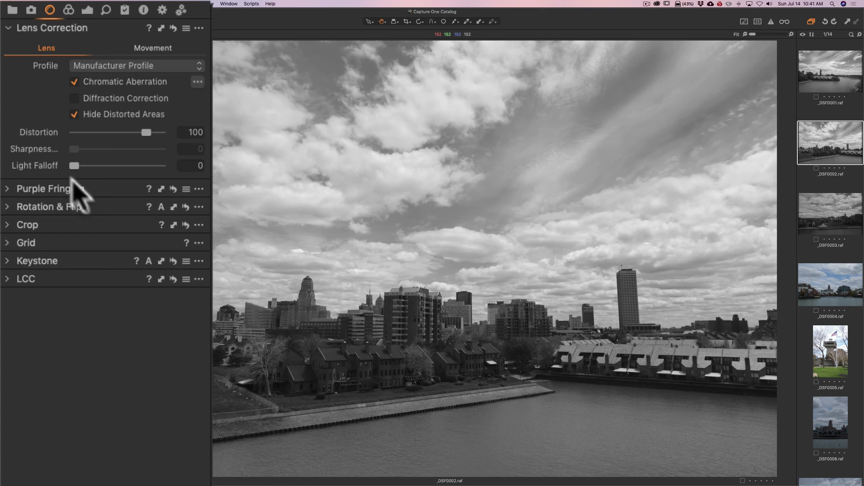
click(68, 10)
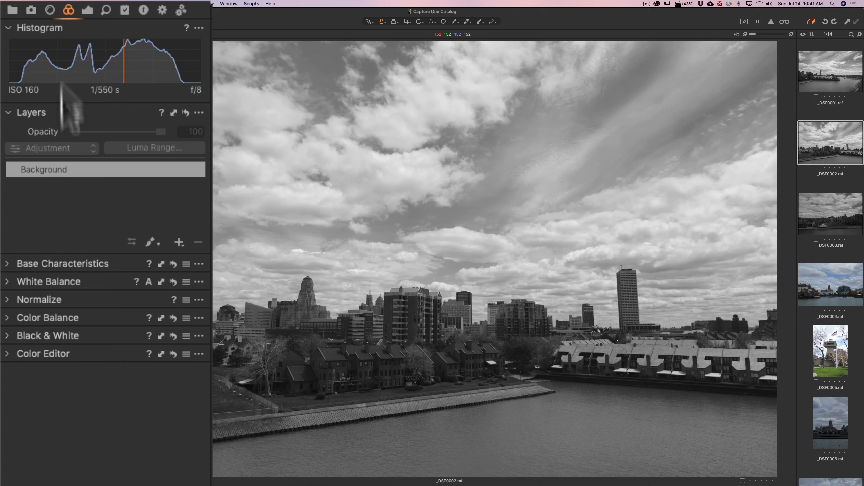
click(87, 10)
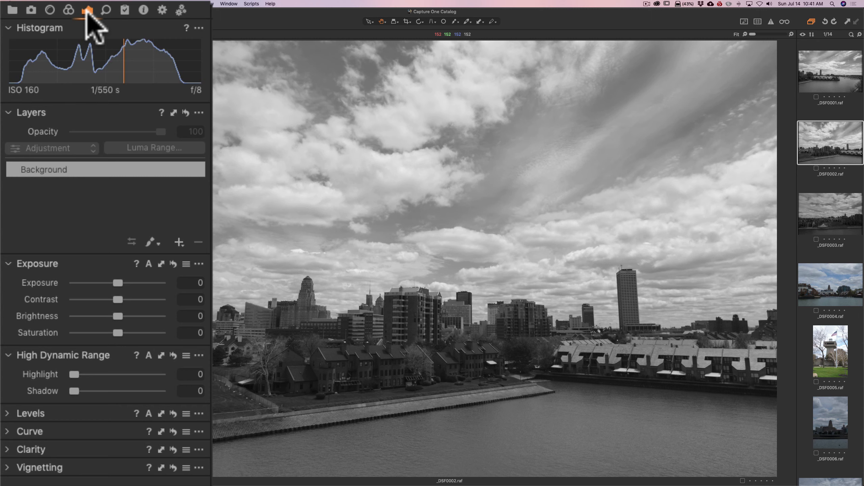
click(106, 9)
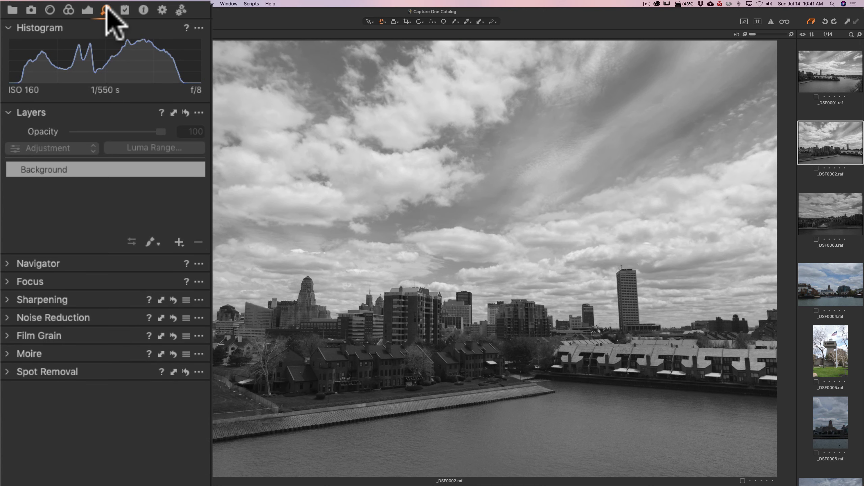
Look through the styles, metadata, output and batch tools, including the batch history, and return to the library
click(124, 9)
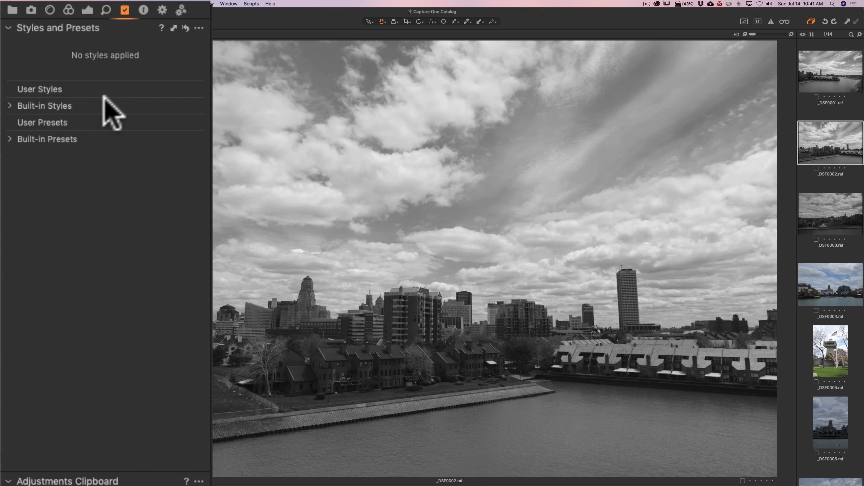
click(143, 10)
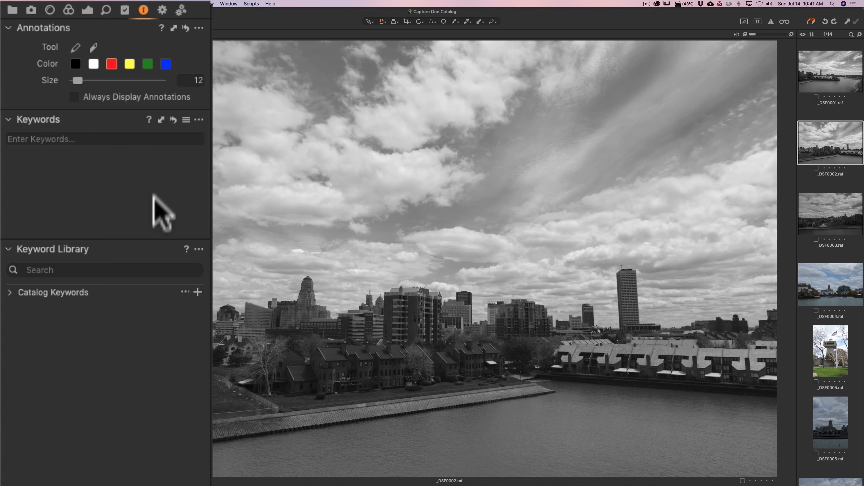
click(162, 10)
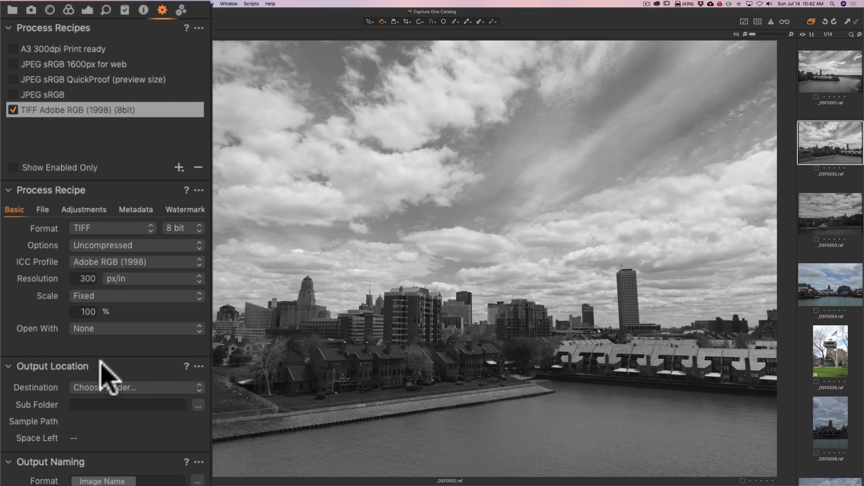
click(182, 6)
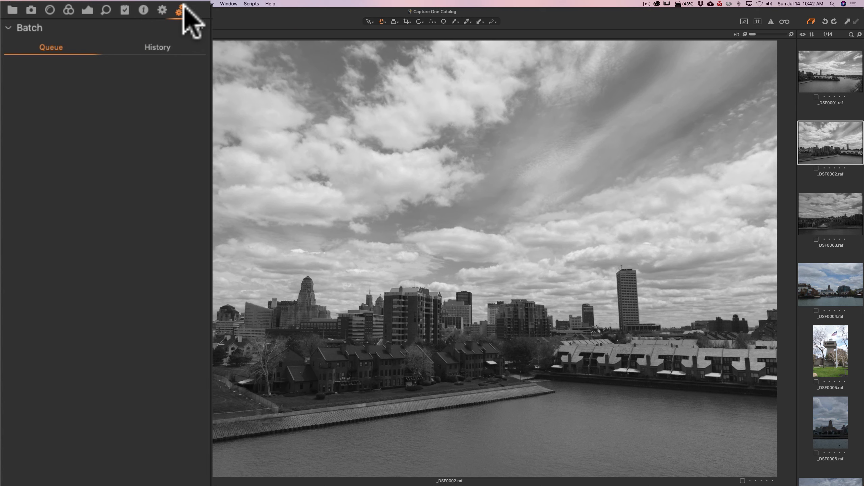
click(157, 47)
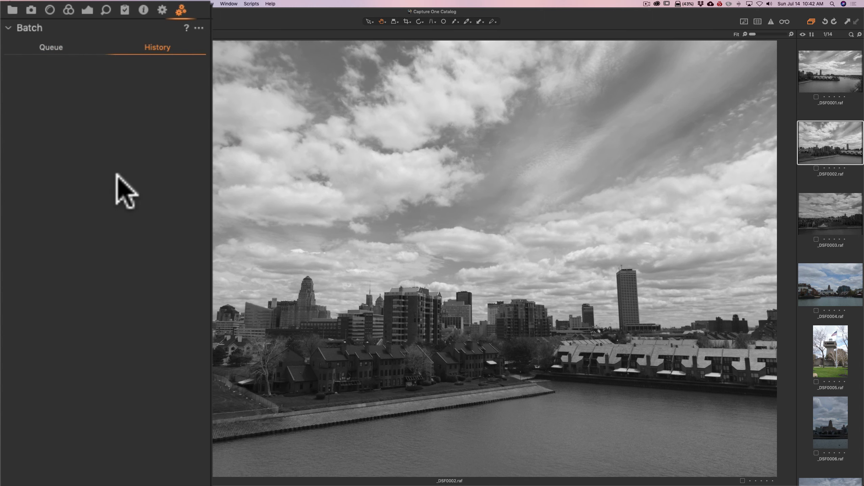
click(58, 47)
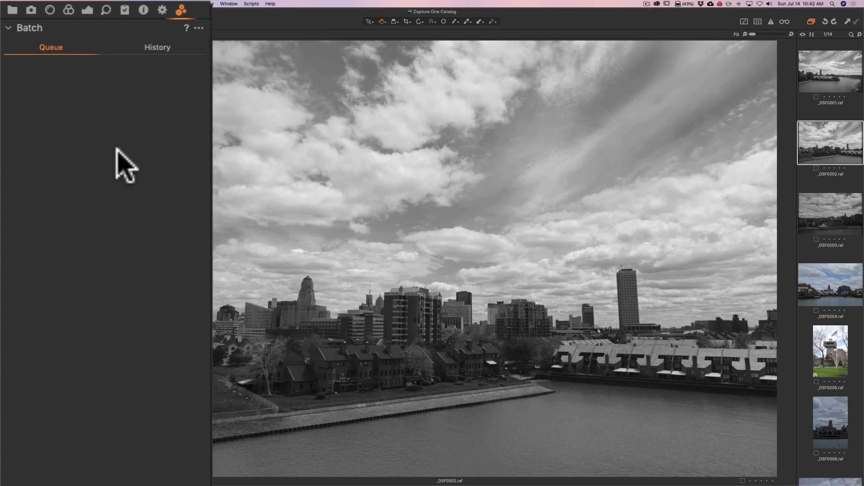
click(12, 10)
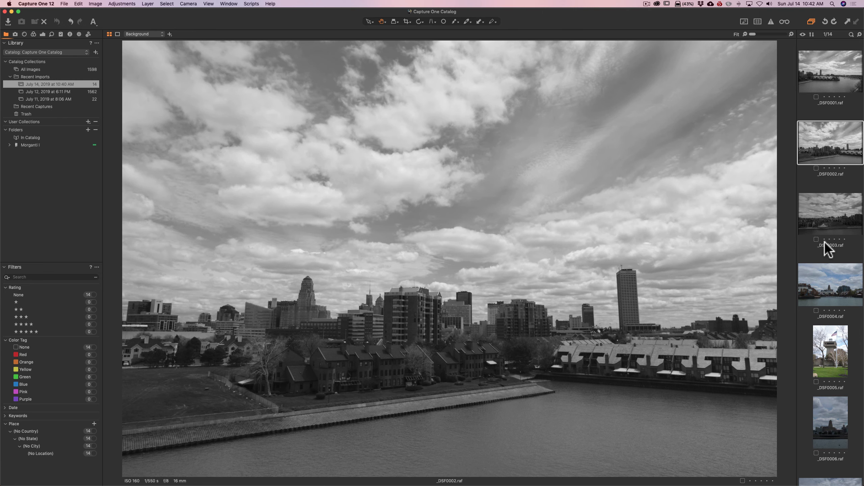
Hide the thumbnail browser and show it again
key(super)
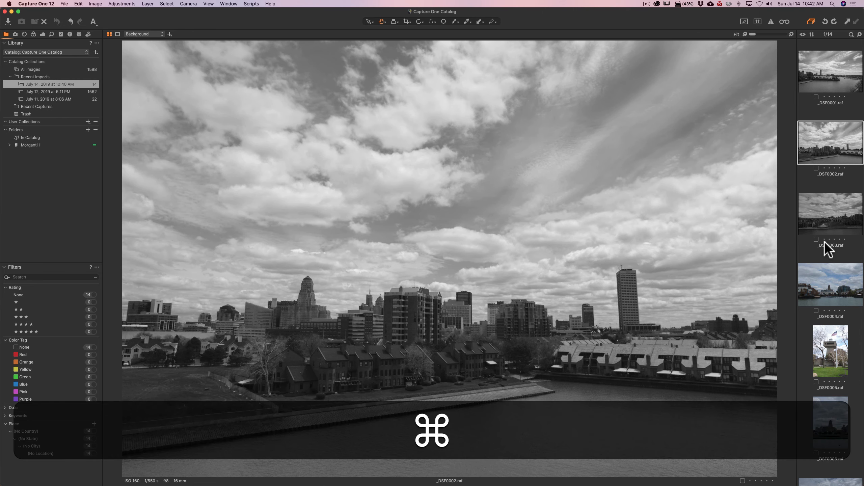
key(super+b)
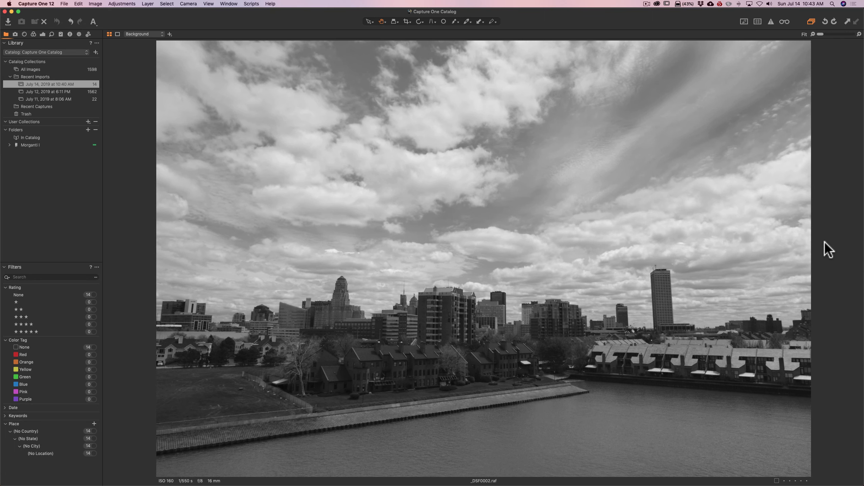
key(super)
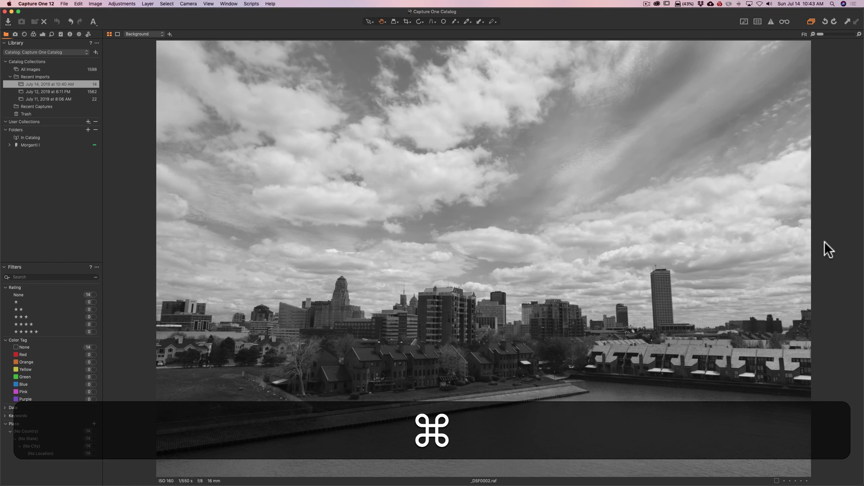
key(super+b)
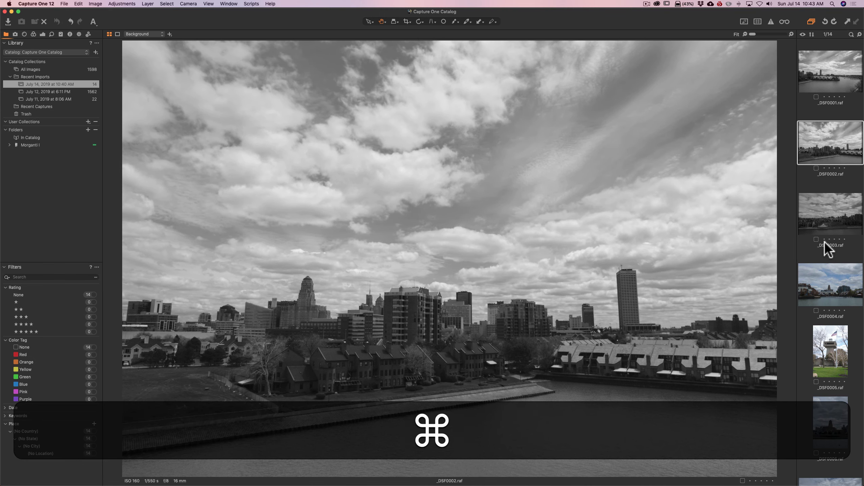
Display _DSF0005.raf from the newly imported images
scroll(822, 199, down, 4)
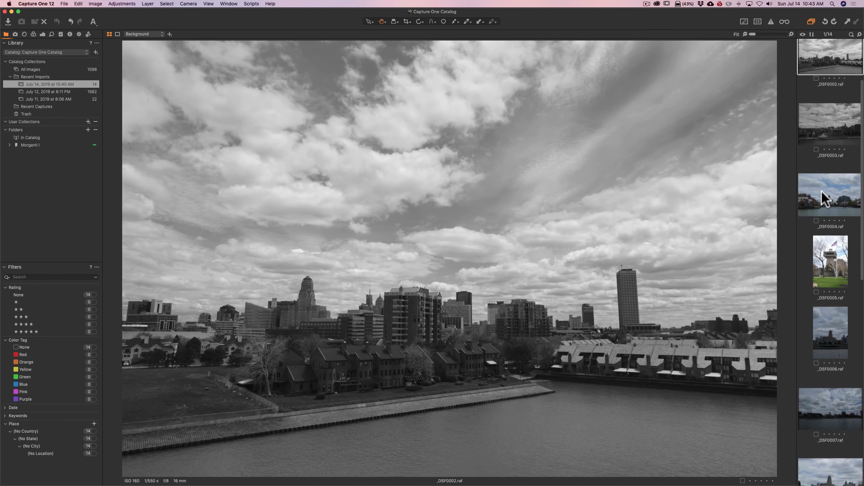
click(822, 224)
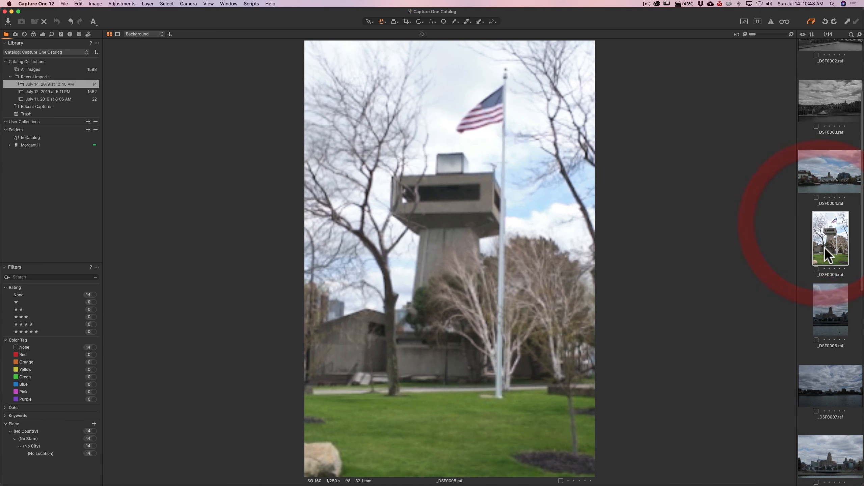
scroll(825, 248, down, 4)
scroll(826, 211, up, 3)
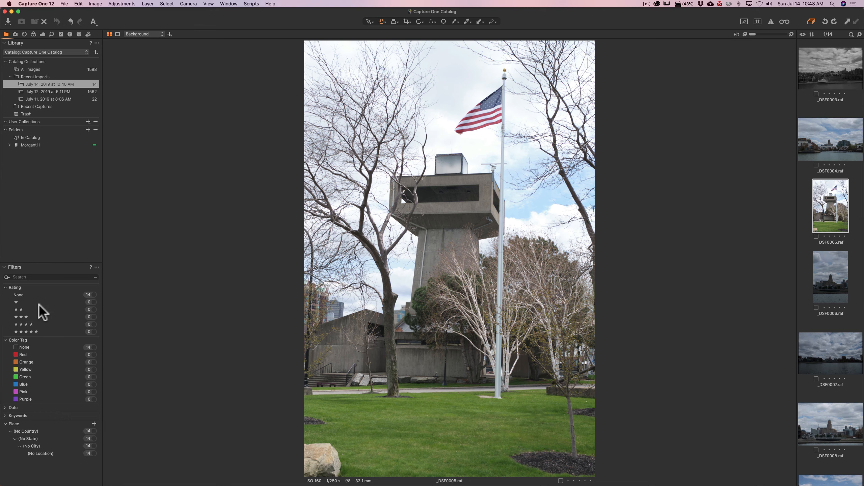
Filter the recent import to two-star images and remove the filter again
click(94, 310)
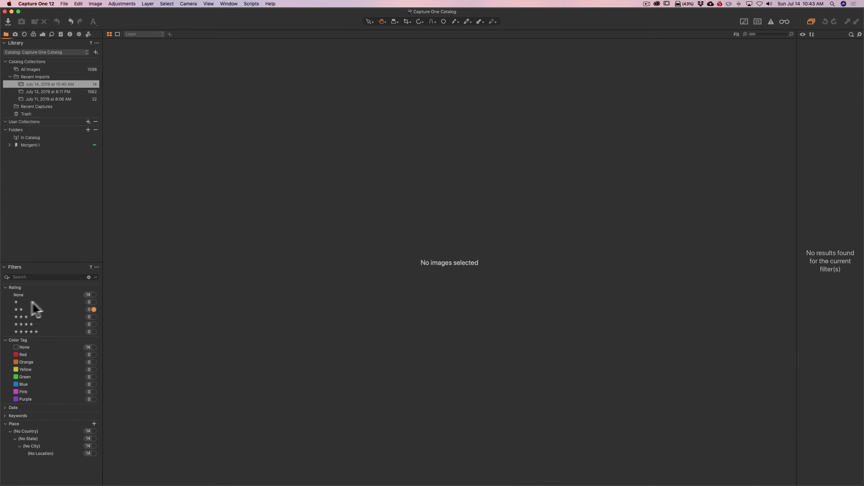
click(17, 309)
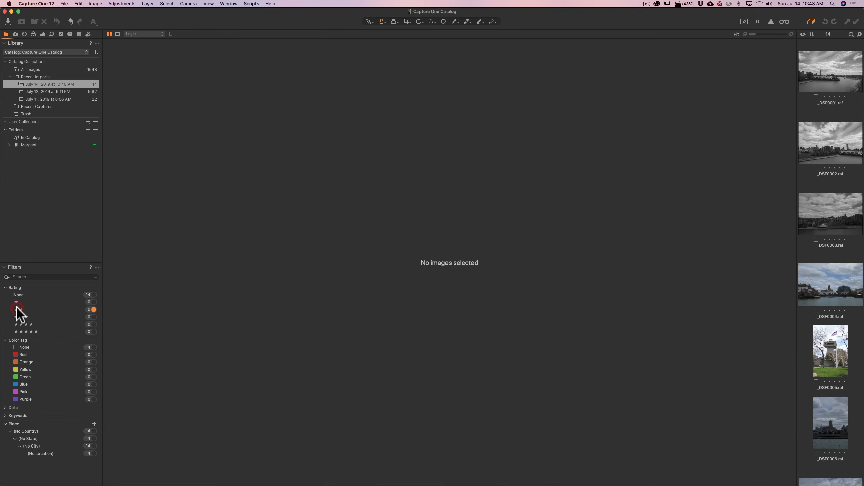
Select _DSF0005.raf, the photo of the tower and flagpole, and rate it two stars
click(831, 212)
scroll(831, 238, down, 2)
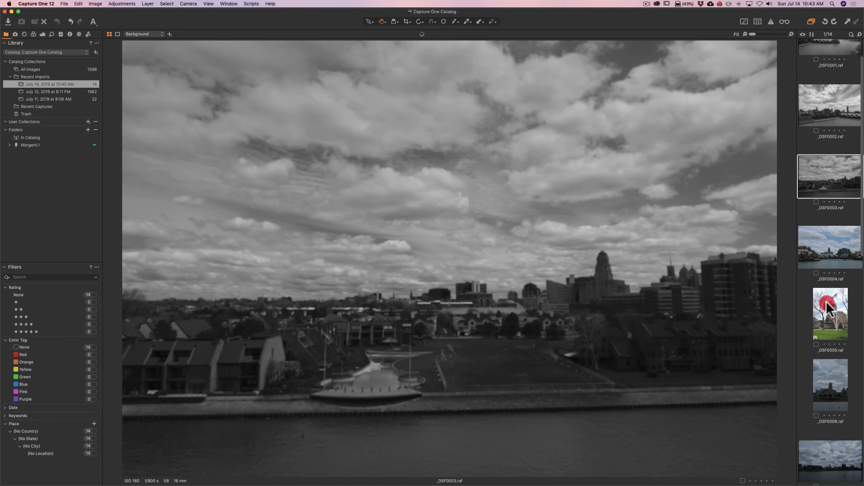
click(827, 304)
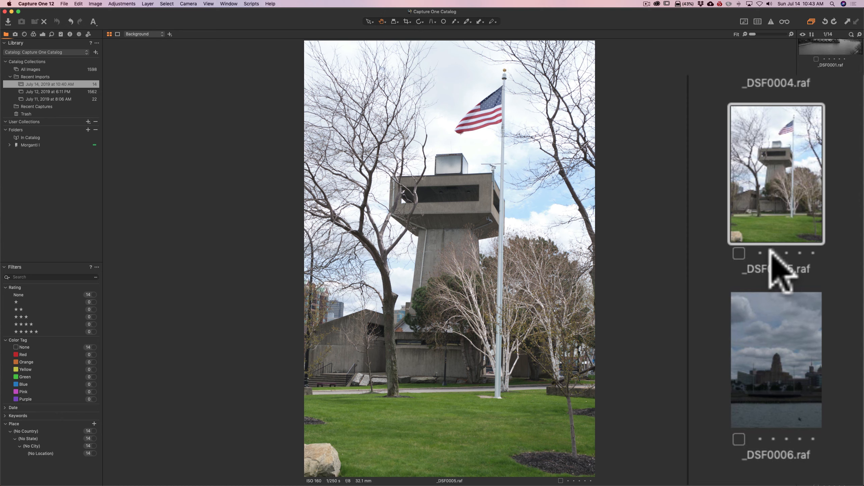
click(773, 253)
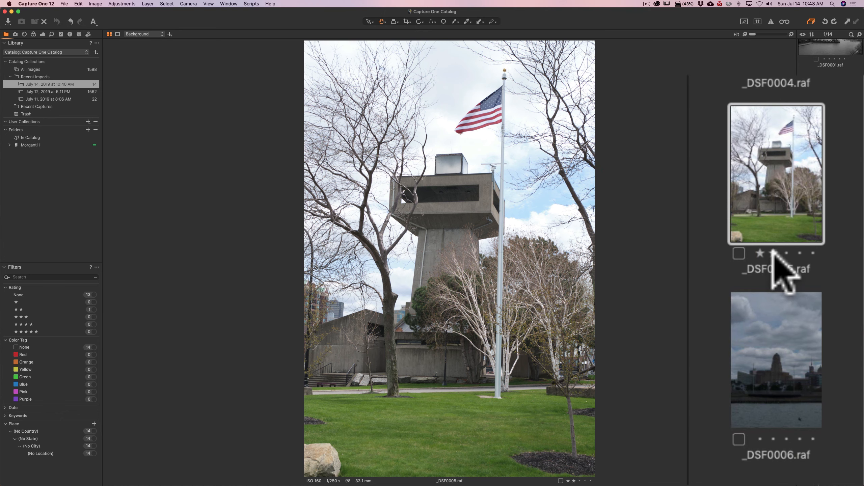
Show only the images rated two stars, clear the rating filter, and return to _DSF0005.raf
click(92, 310)
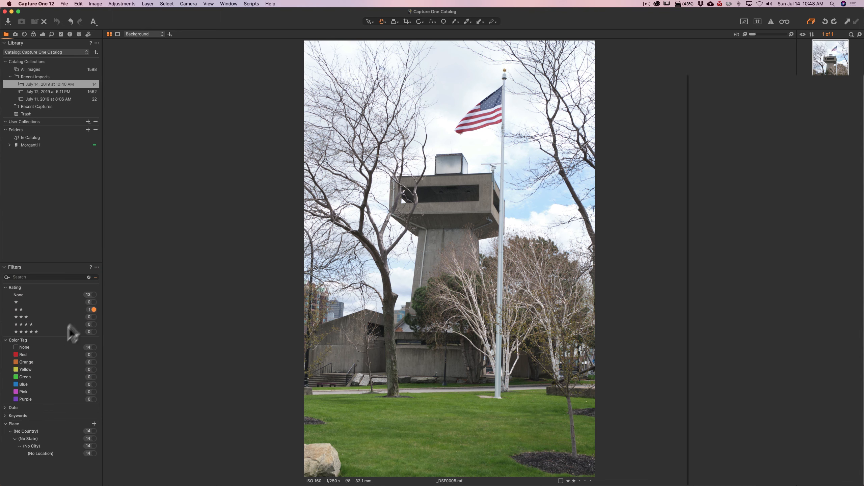
click(92, 309)
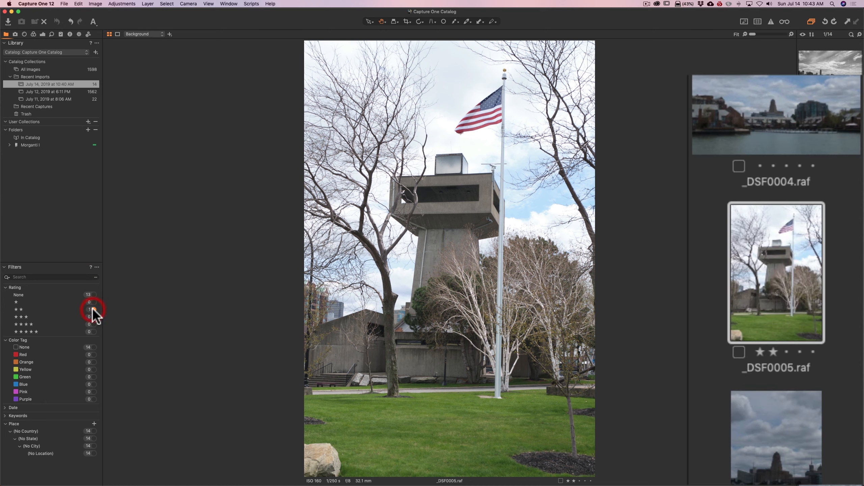
scroll(848, 107, down, 3)
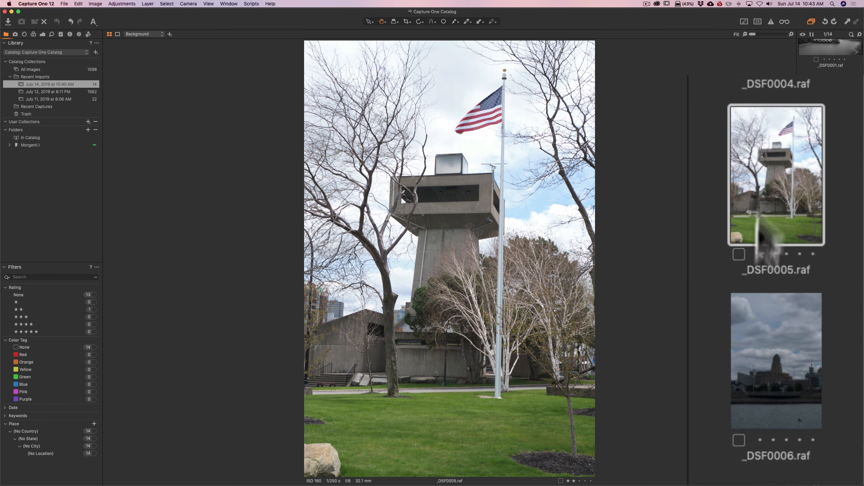
Look at the available colour tags for _DSF0005.raf and keep its tag at None
click(737, 253)
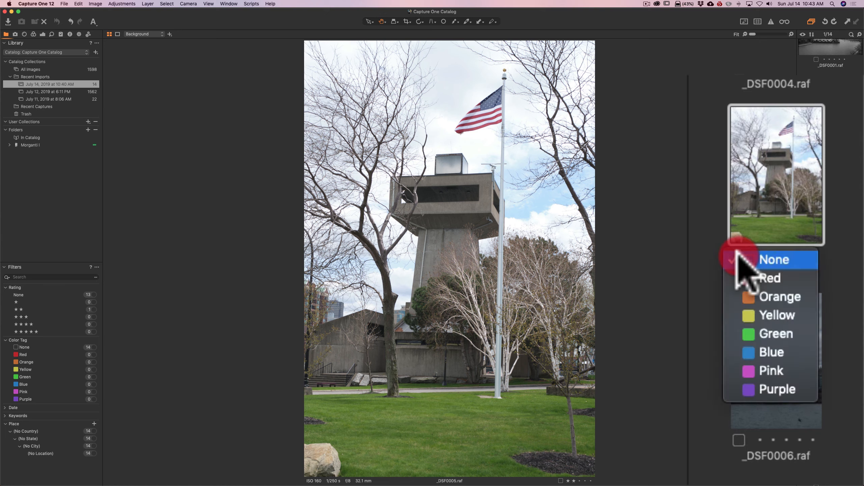
click(738, 259)
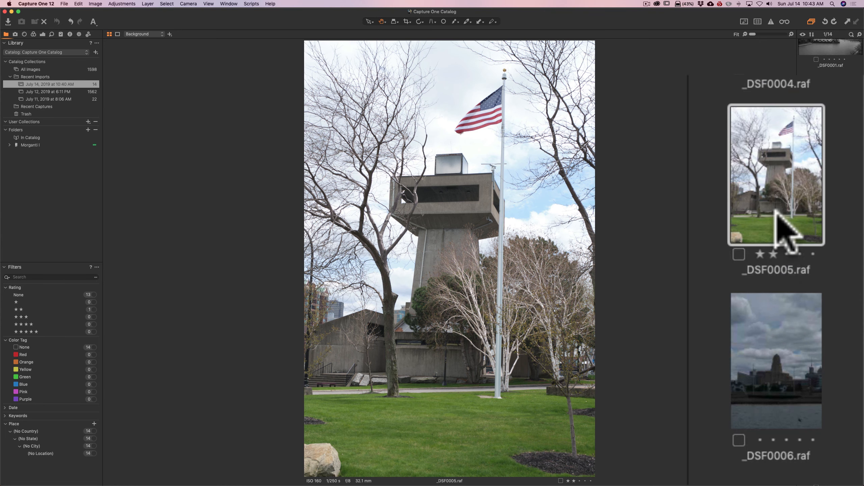
Rate _DSF0006.raf, _DSF0007.raf and the park bench photo _DSF0009.raf two stars each
scroll(833, 332, down, 3)
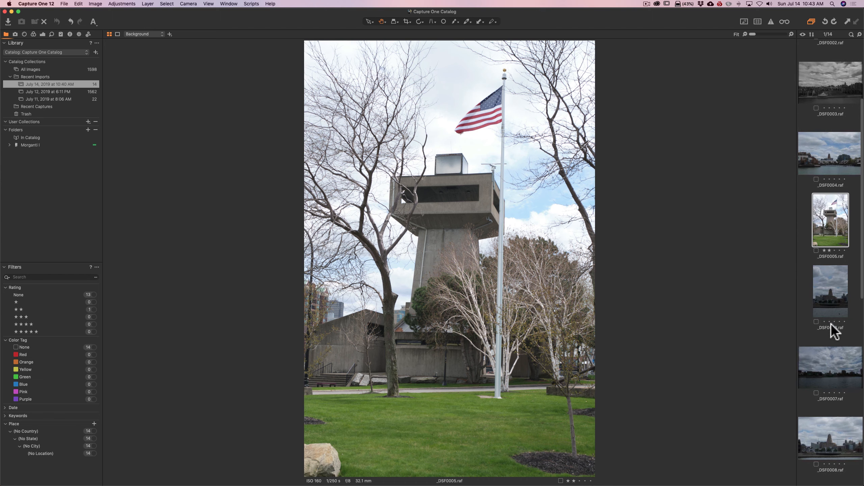
scroll(828, 307, down, 2)
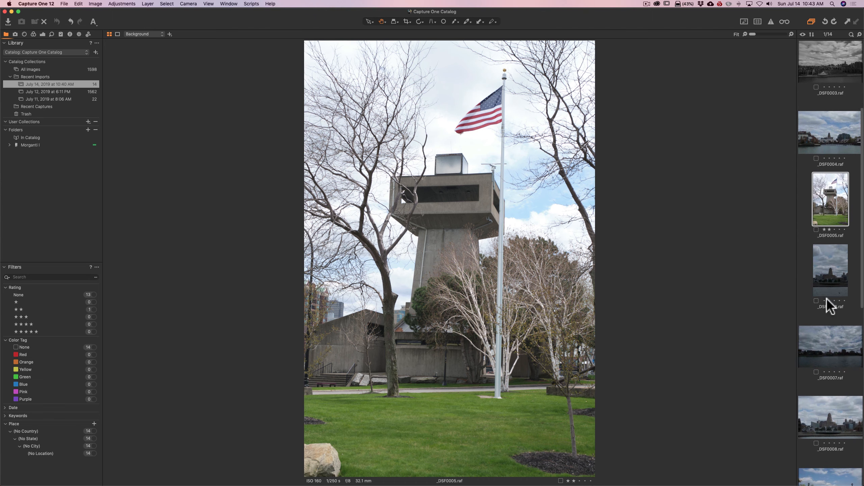
scroll(826, 298, down, 1)
click(830, 290)
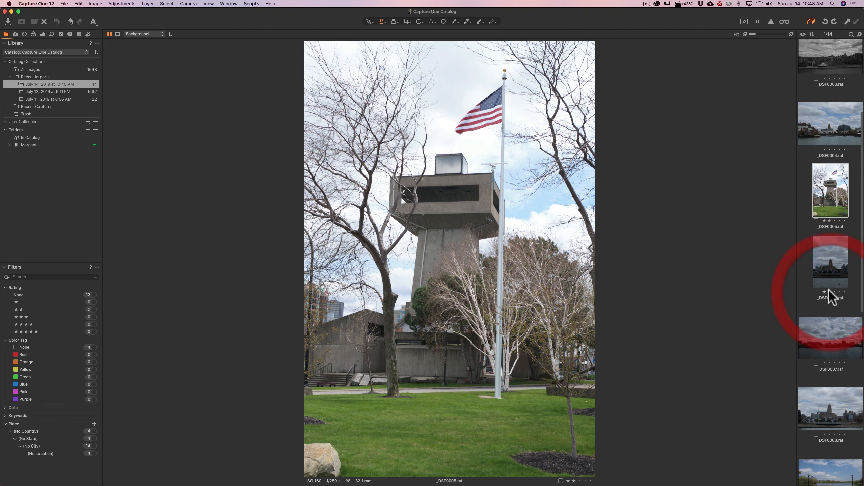
click(830, 274)
scroll(829, 305, down, 3)
click(829, 305)
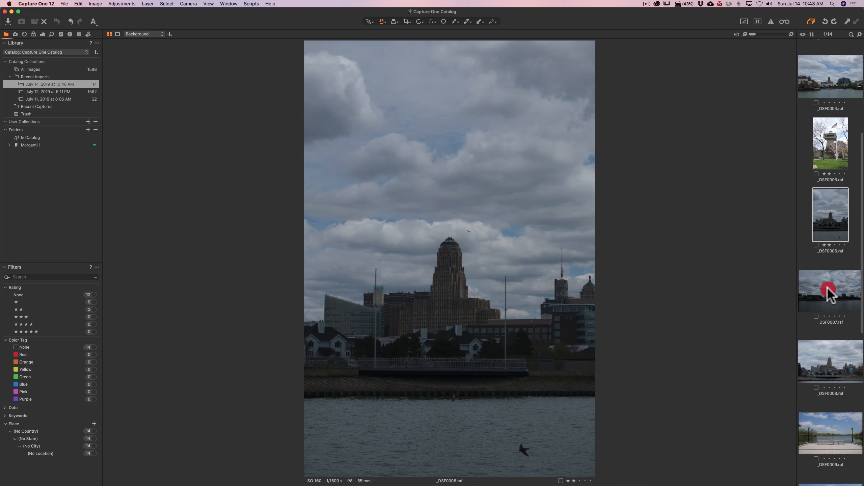
click(830, 317)
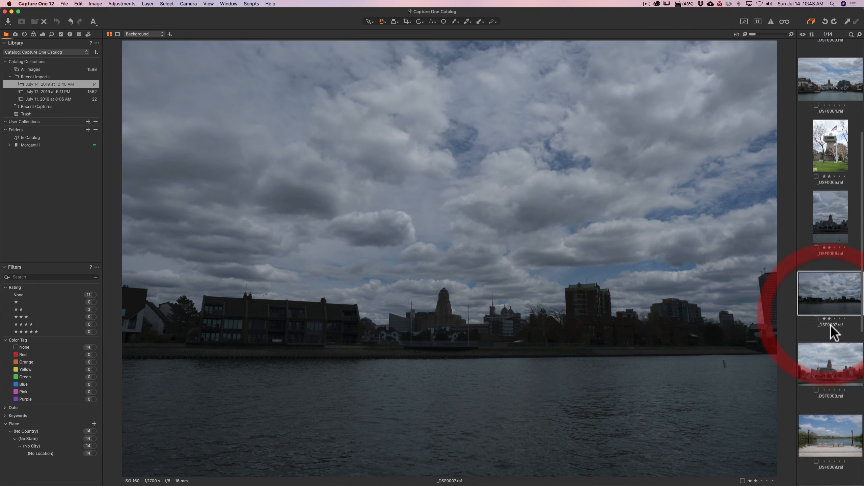
scroll(830, 325, down, 10)
click(826, 264)
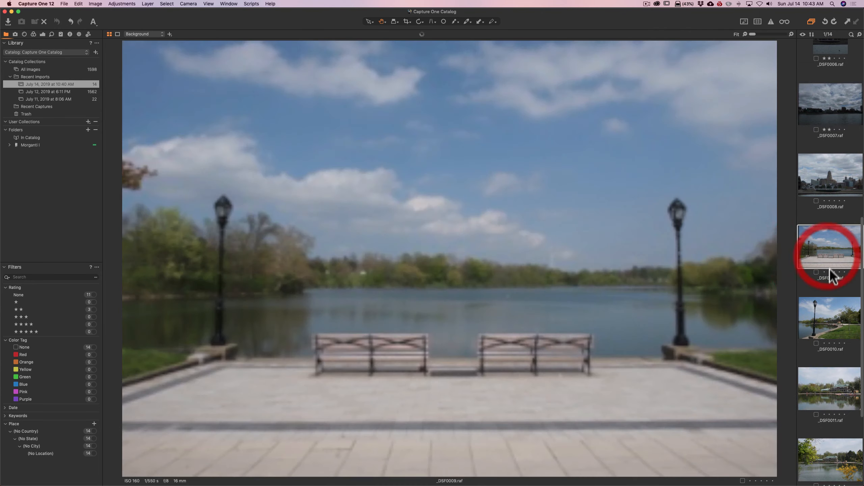
click(829, 271)
Display the black-and-white skyline photo _DSF0002.raf and hide the thumbnail browser
scroll(837, 293, up, 8)
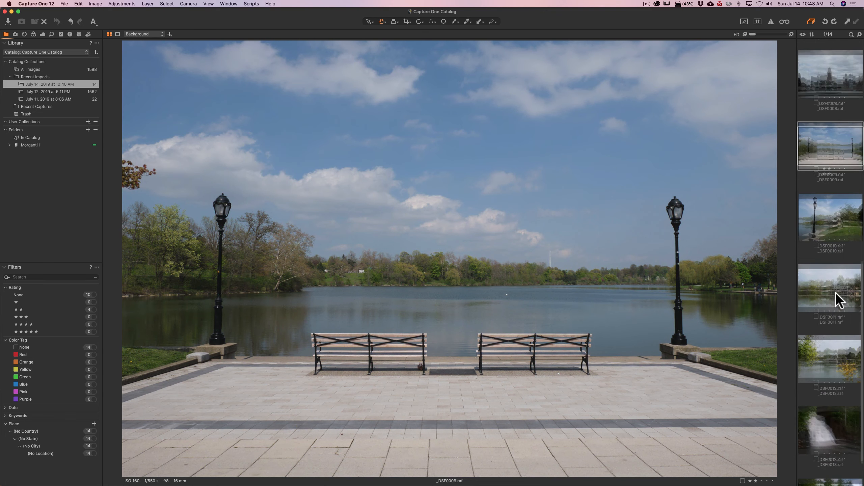
scroll(843, 169, up, 6)
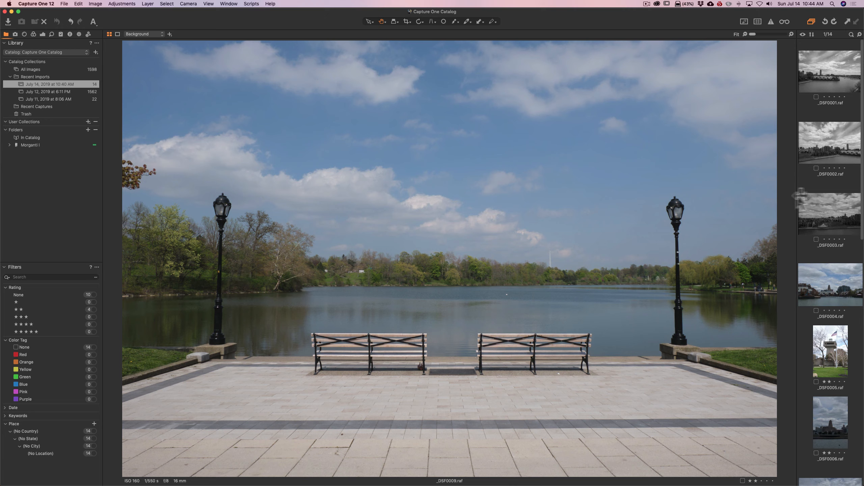
click(828, 157)
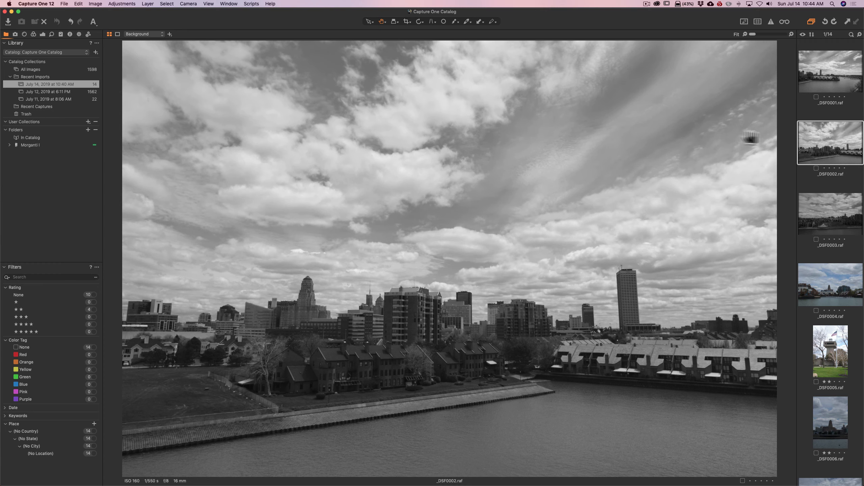
key(super)
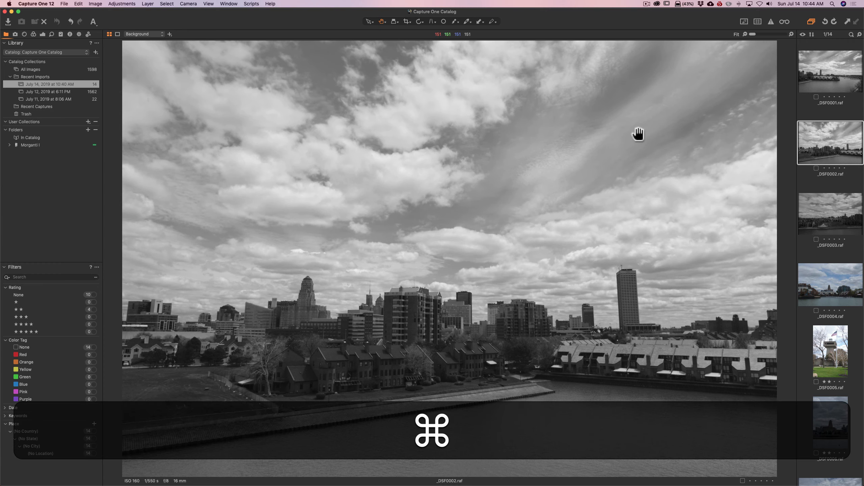
key(super+b)
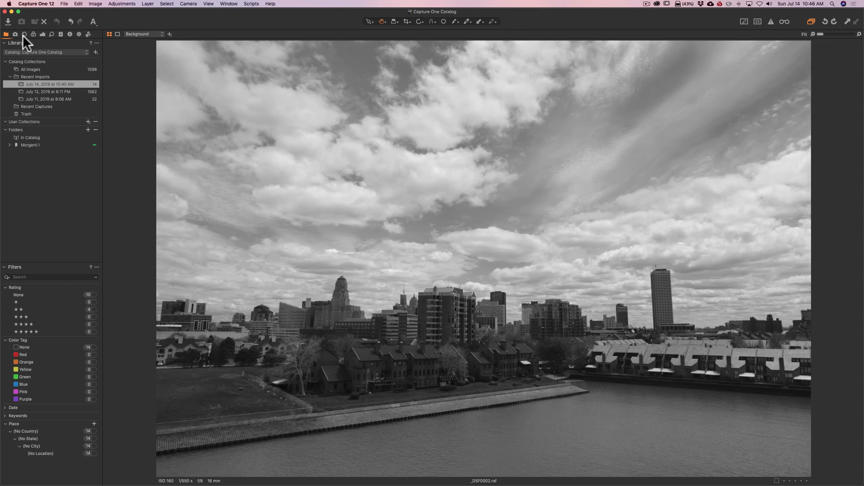
Set the Base Characteristics curve of _DSF0002.raf to Fujifilm PROVIA (STANDARD)
click(33, 34)
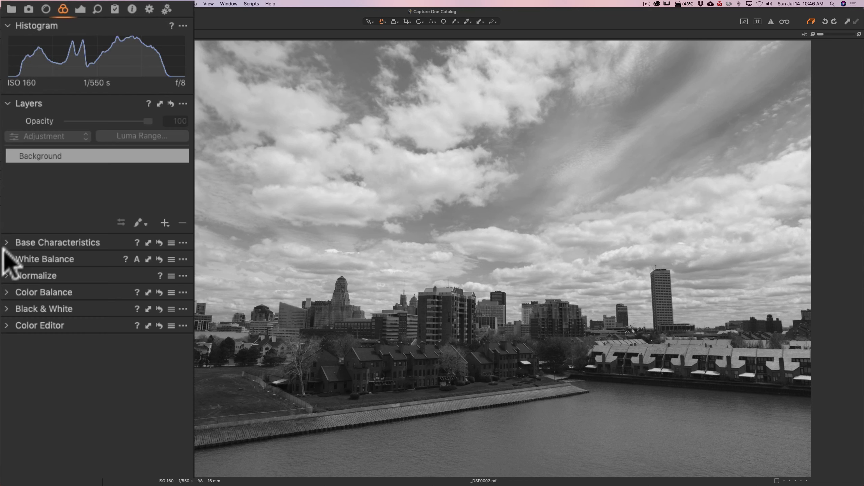
click(10, 242)
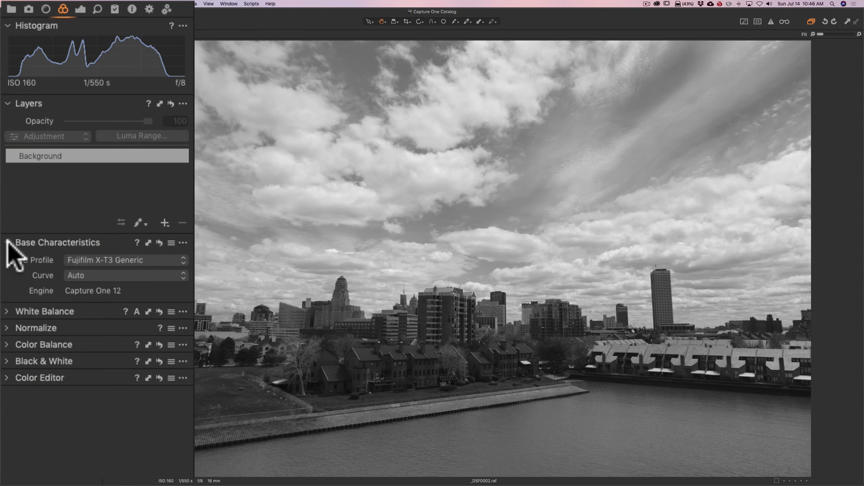
click(181, 276)
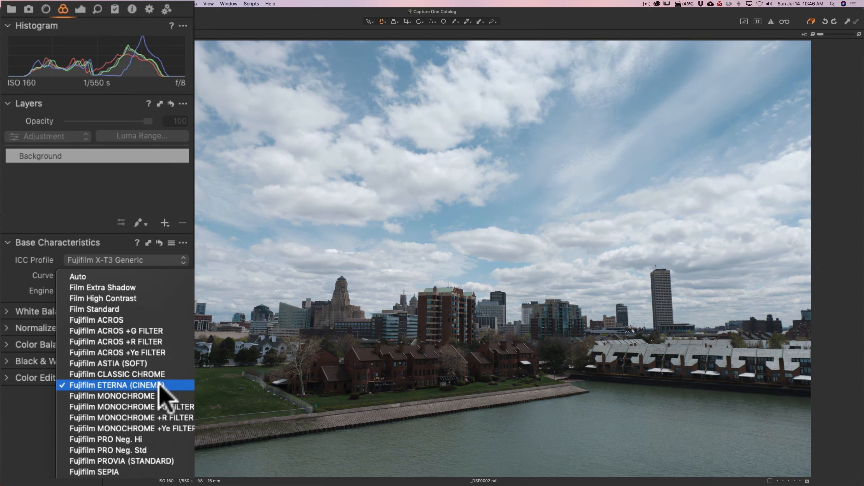
click(130, 461)
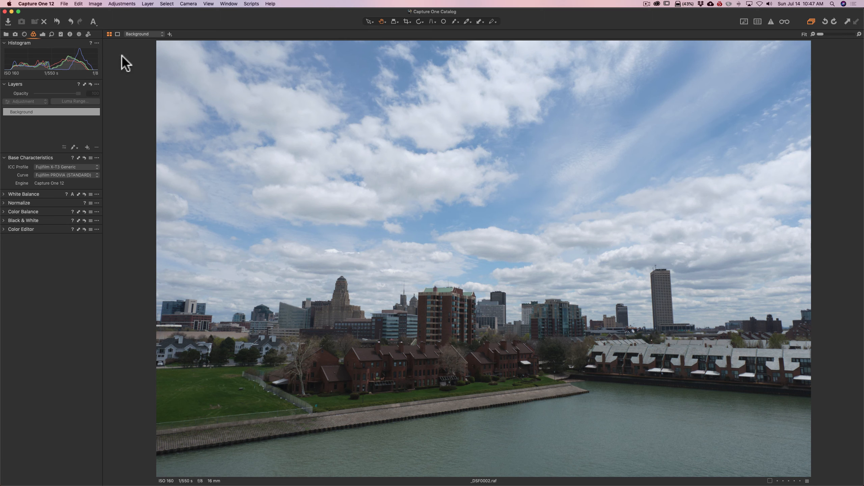
Set the High Dynamic Range Highlight to 59 and Shadow to 33, and the Exposure tool's Contrast to 10 and Saturation to 34
click(43, 34)
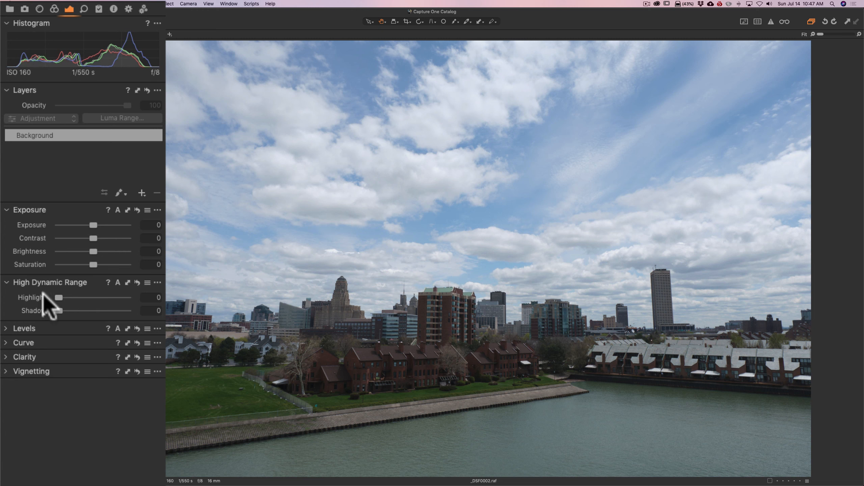
drag(58, 310, 86, 311)
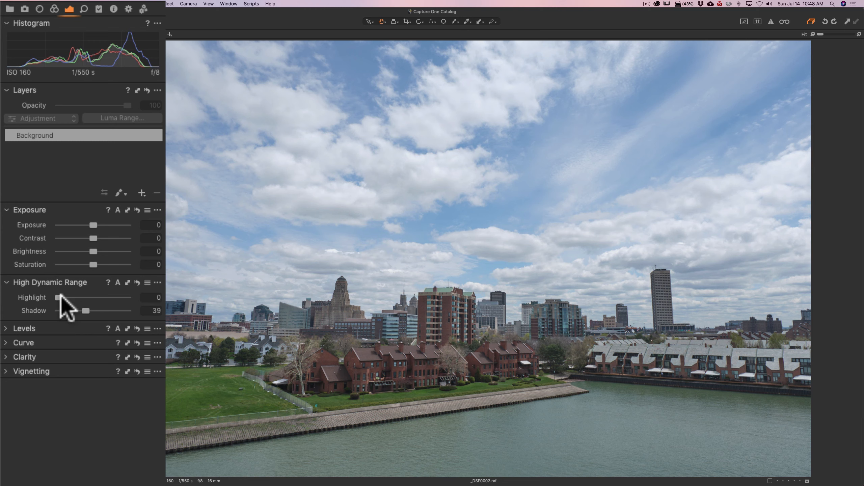
drag(61, 298, 83, 311)
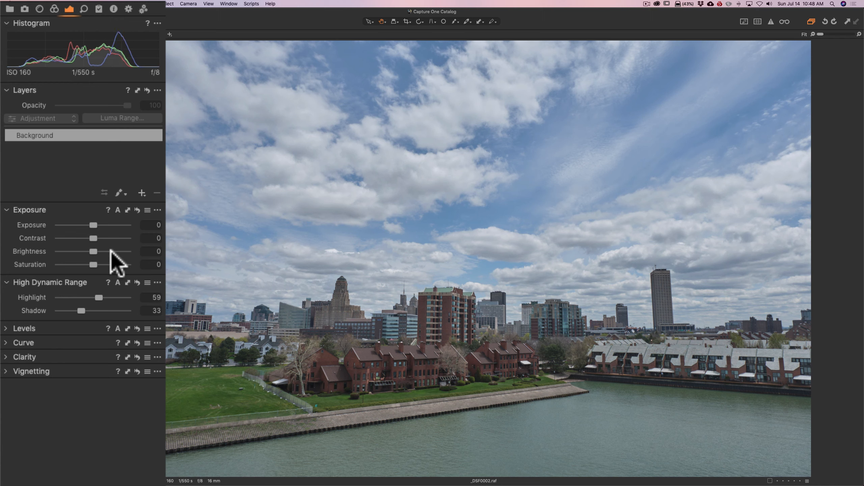
drag(93, 238, 103, 266)
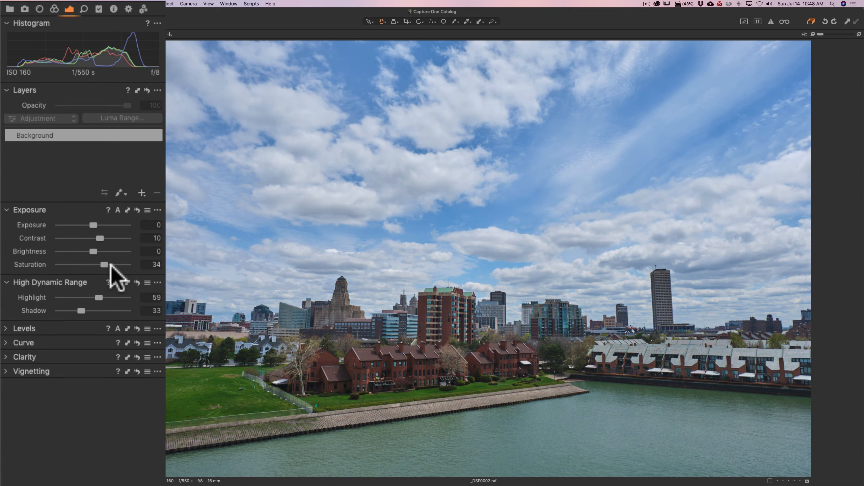
alt+click(58, 50)
Expand the Levels tool, try its automatic adjustment on the skyline photo, and undo it
click(7, 328)
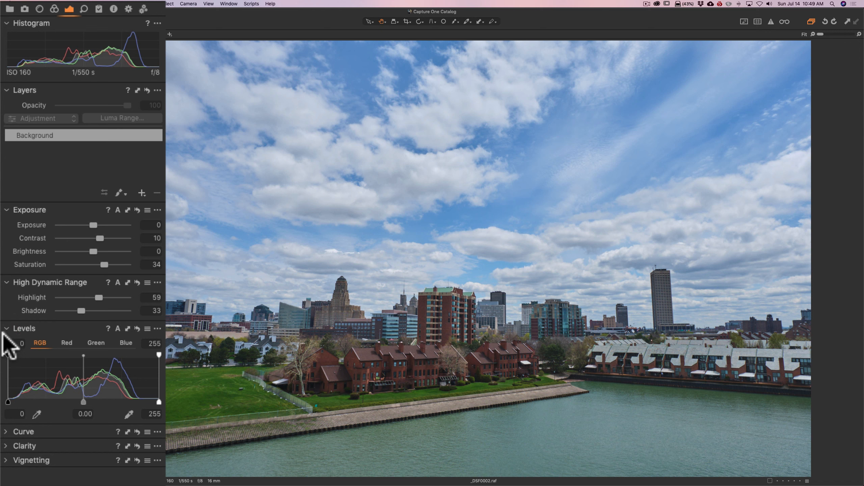
click(118, 328)
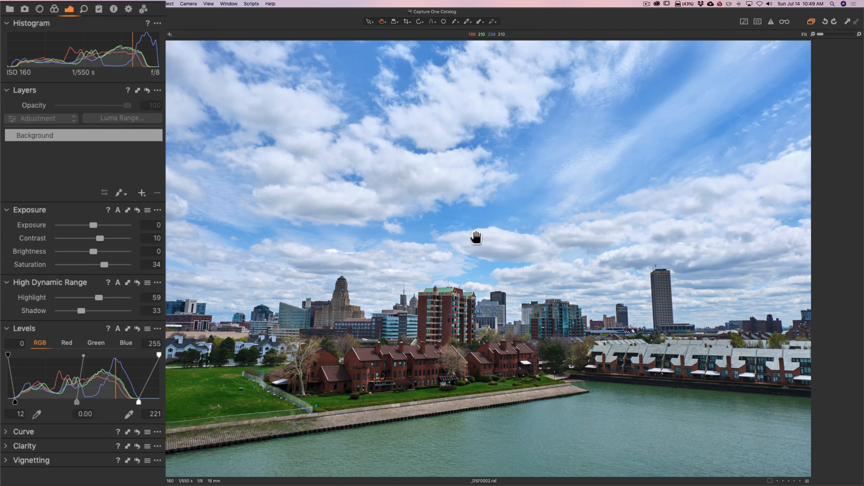
key(super)
key(super+z)
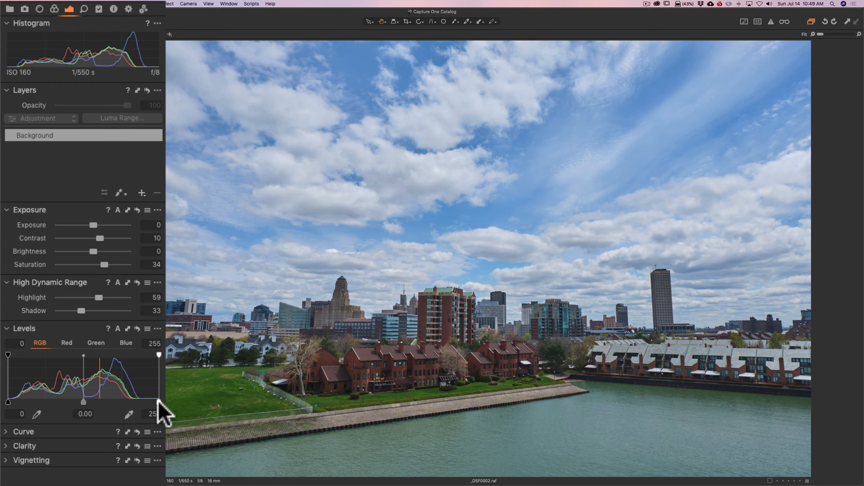
Adjust the RGB Levels manually, with the input white point at 218 and the input black point at 14
drag(159, 401, 136, 402)
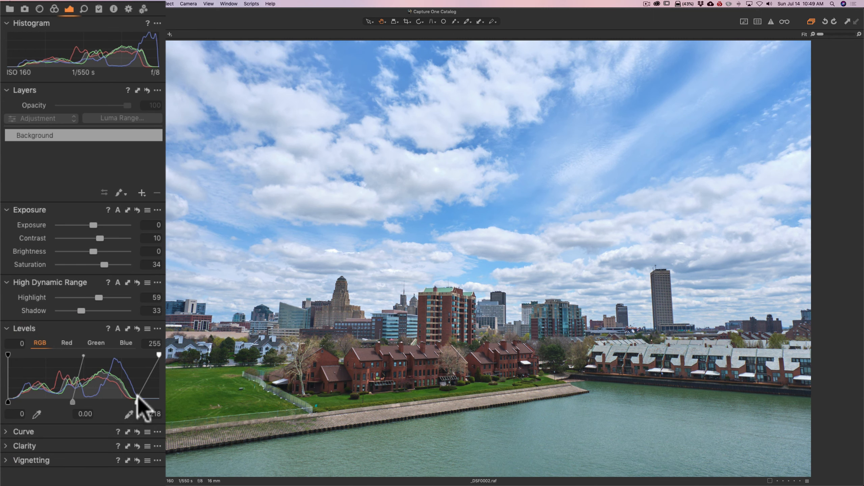
drag(137, 401, 134, 402)
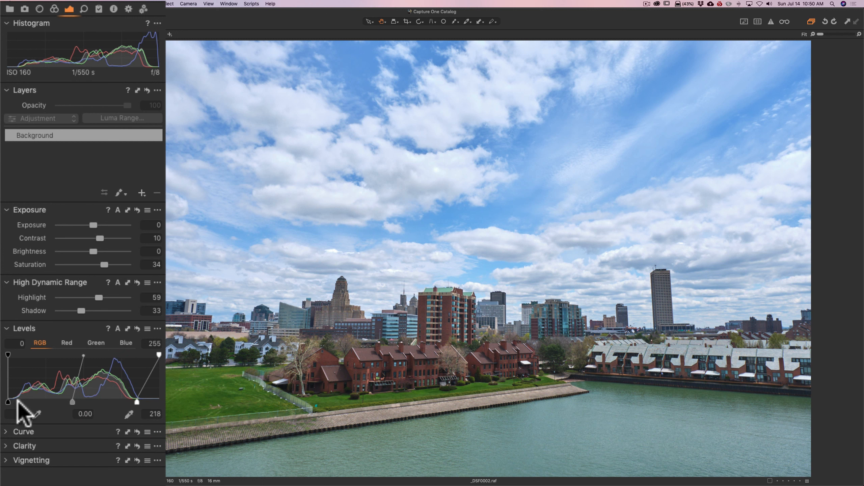
drag(8, 402, 17, 402)
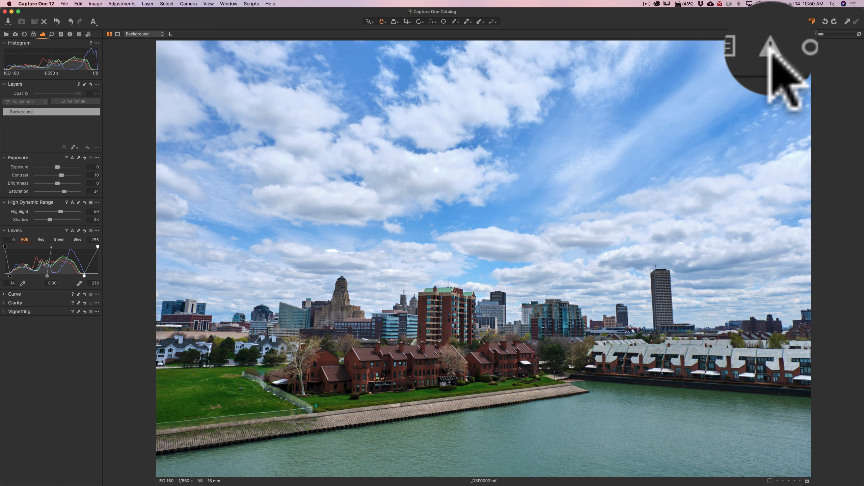
Set the Levels input white point to 230 with the exposure warning shown, and turn the warning off again
click(771, 22)
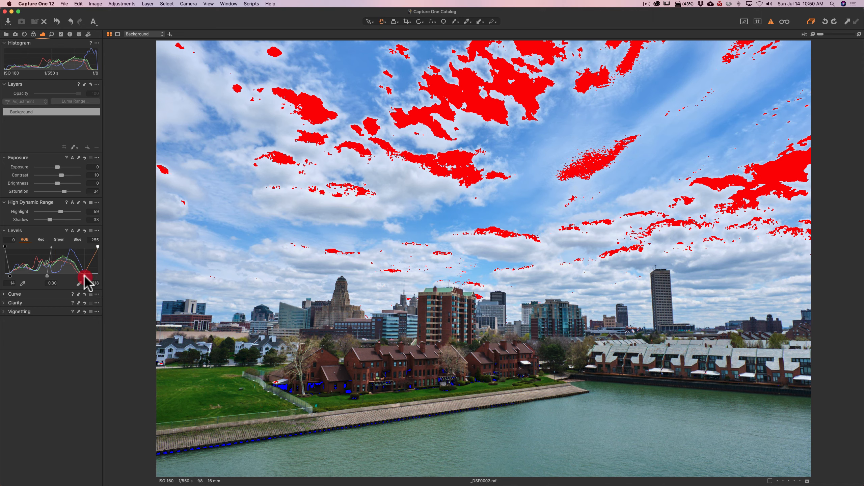
drag(84, 277, 86, 277)
drag(140, 404, 143, 404)
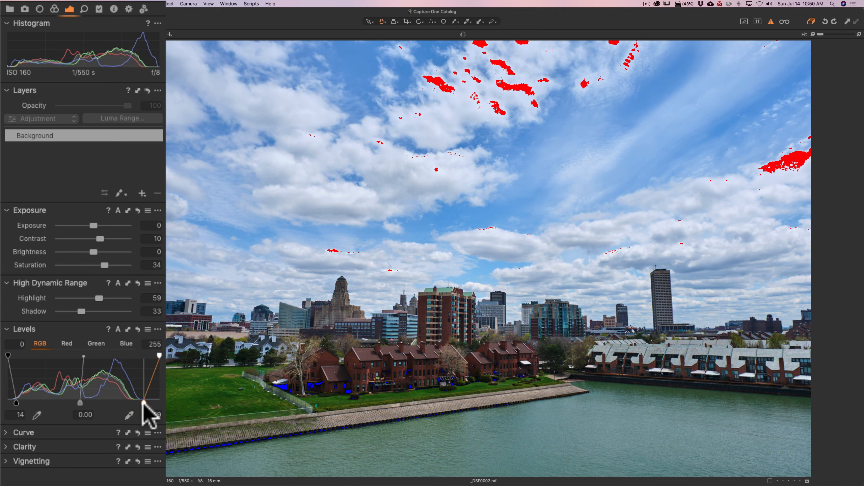
drag(143, 405, 144, 404)
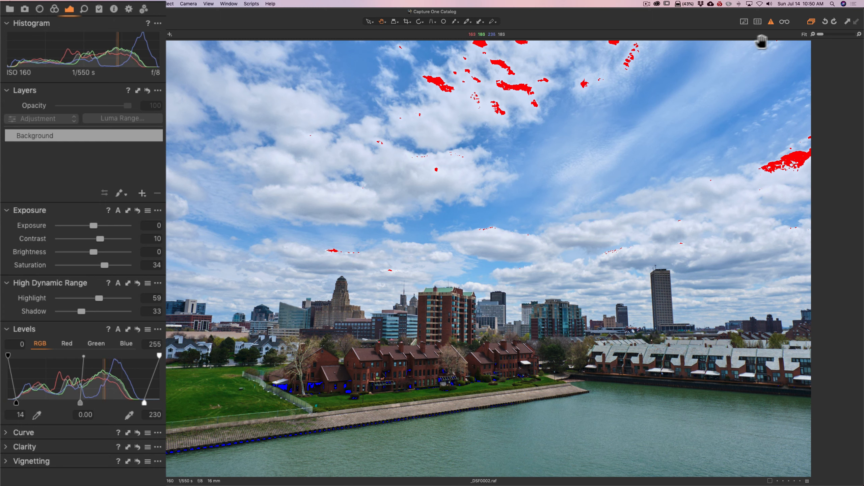
click(771, 21)
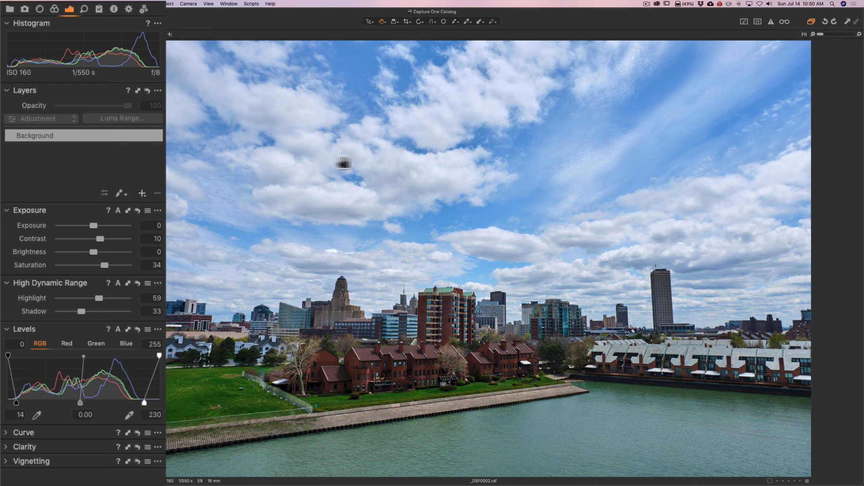
Collapse the Levels tool and briefly open the Curve tool to view it
click(6, 329)
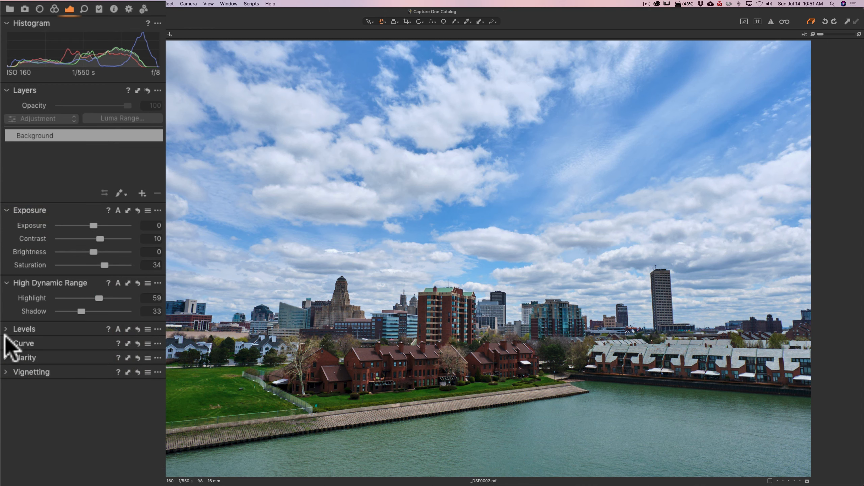
click(6, 343)
click(5, 343)
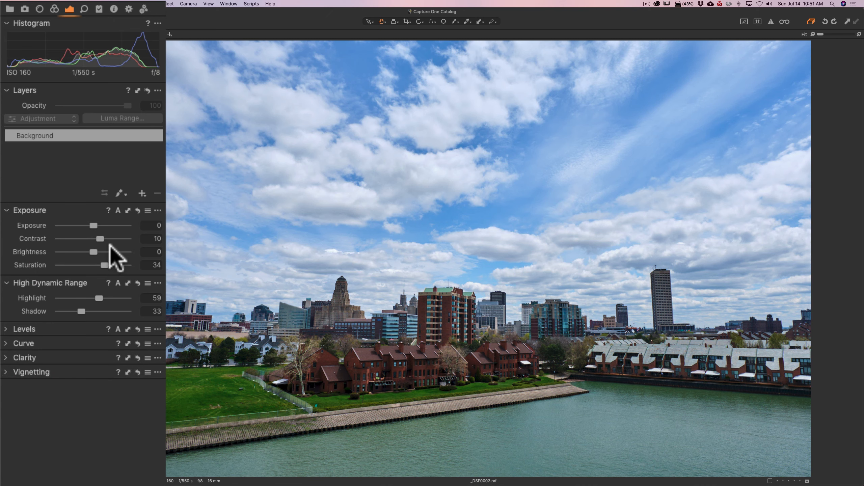
Apply Clarity with the Natural method, Clarity 22 and Structure 17, and raise the High Dynamic Range shadow to 61
click(6, 357)
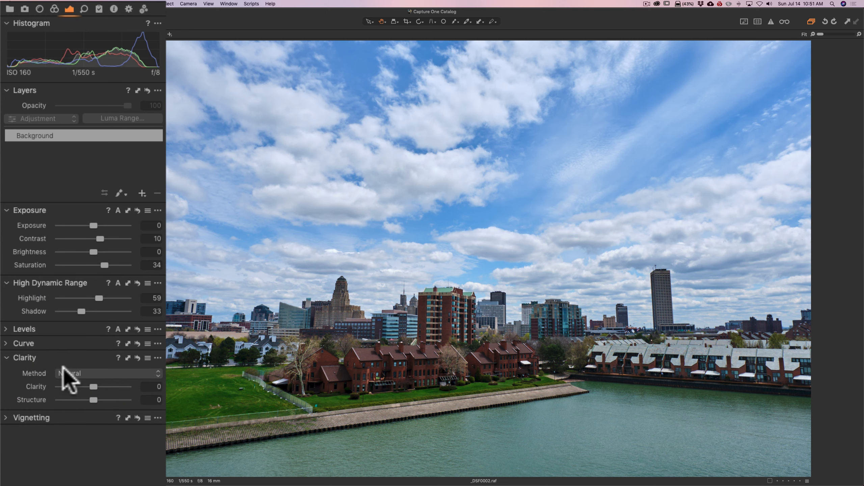
click(96, 374)
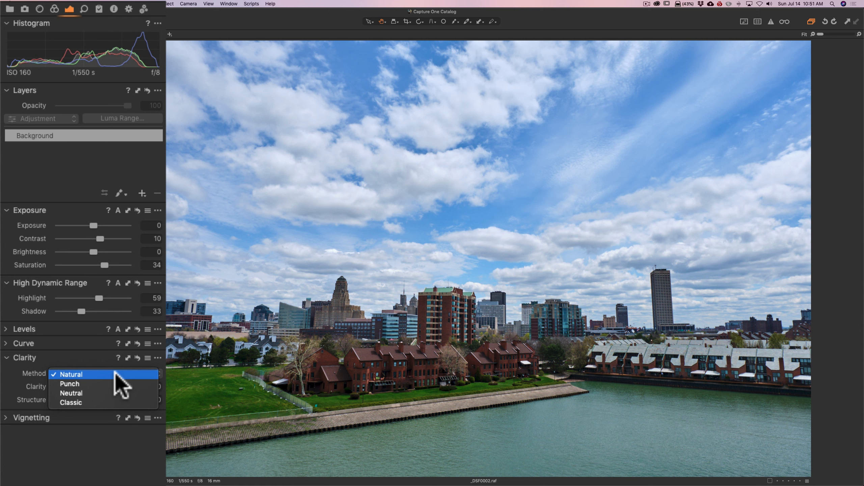
click(116, 374)
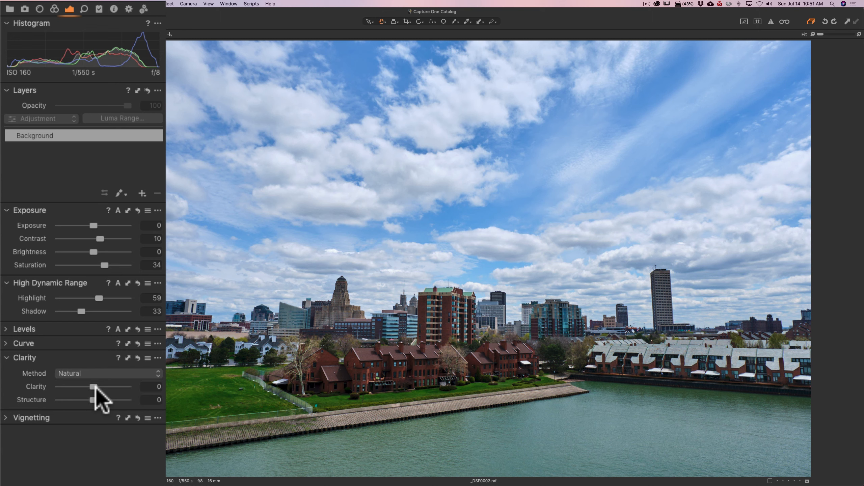
drag(95, 388, 101, 388)
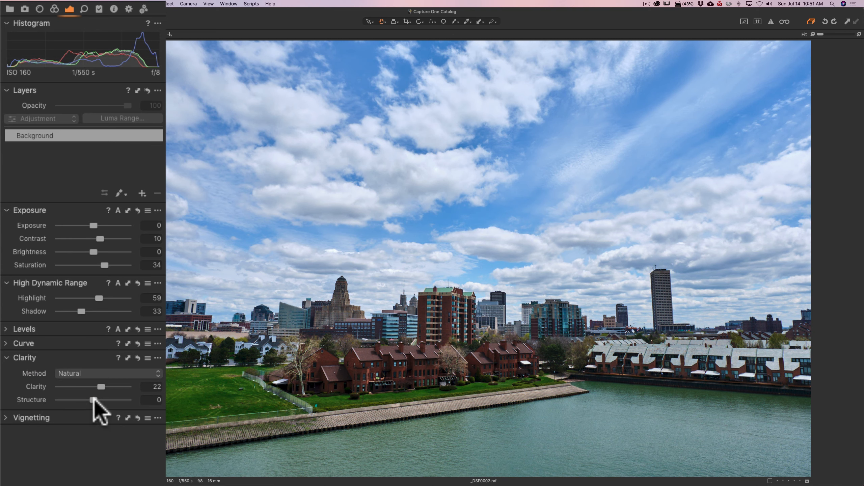
drag(96, 401, 101, 402)
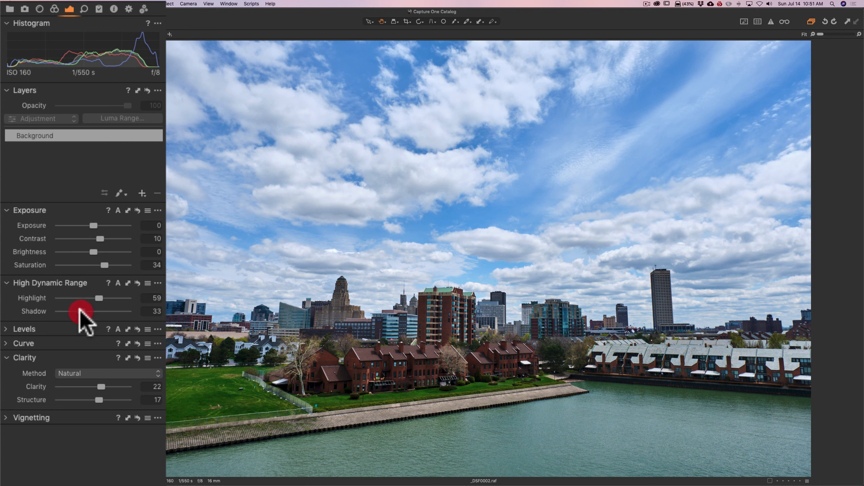
drag(80, 311, 98, 311)
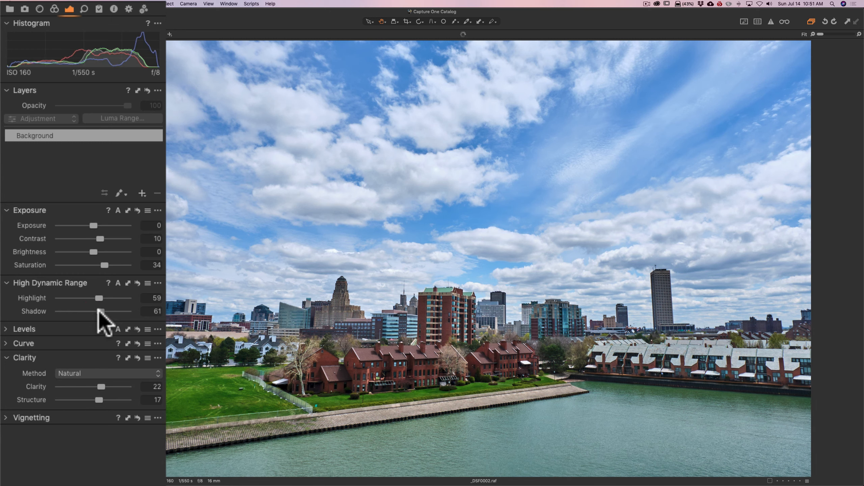
click(98, 310)
Open the basic Color Editor among the color tools and look through the teal and red color ranges on the wheel
click(55, 8)
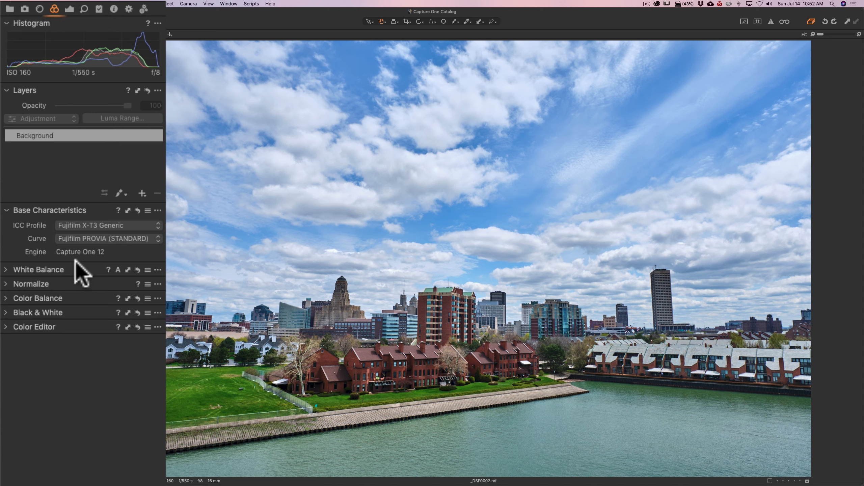
click(4, 326)
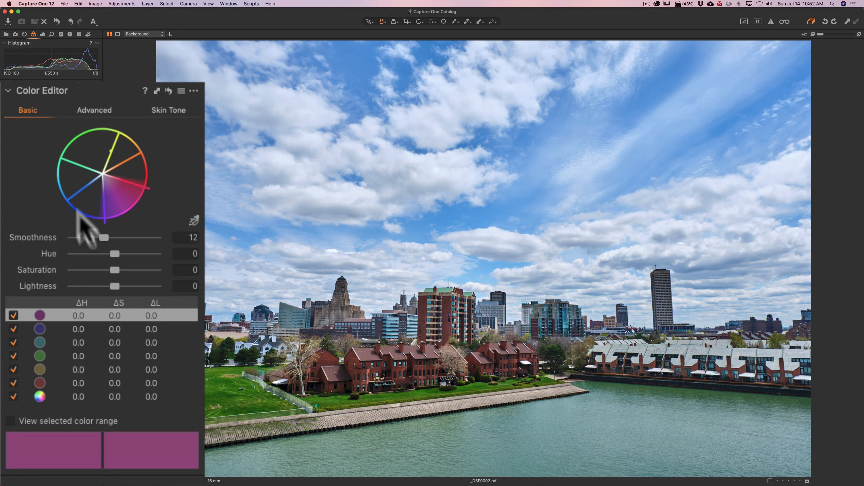
click(88, 202)
click(70, 179)
click(97, 169)
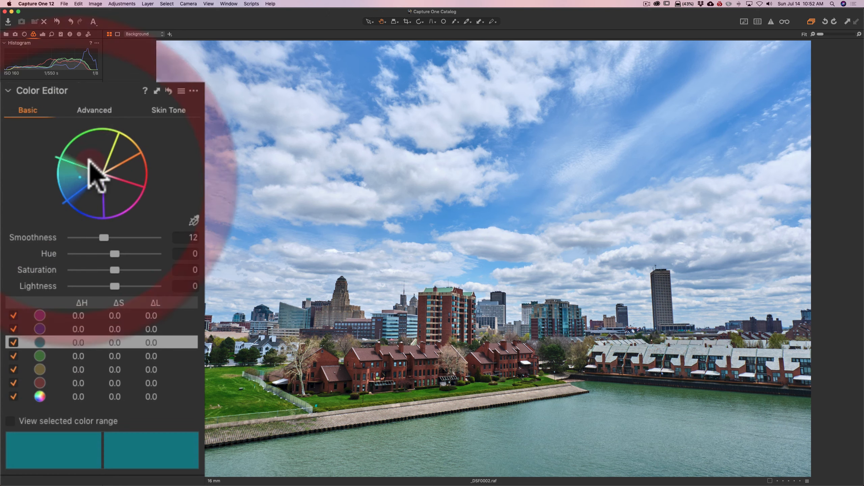
click(125, 166)
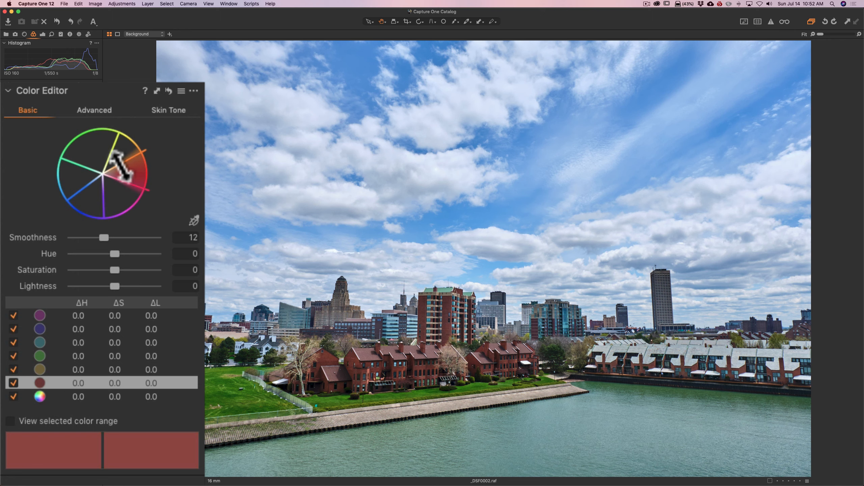
Pick the blue range from the sky with the color picker and set its saturation to 3.1 and lightness to -6.7
click(193, 221)
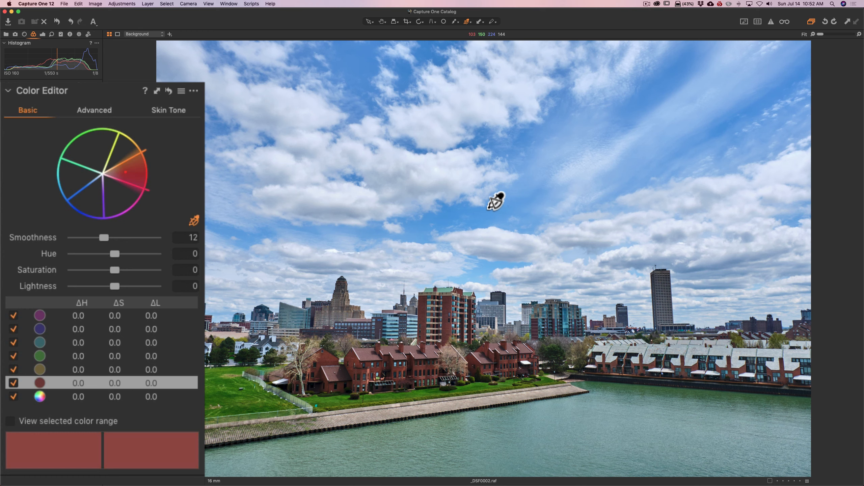
click(488, 210)
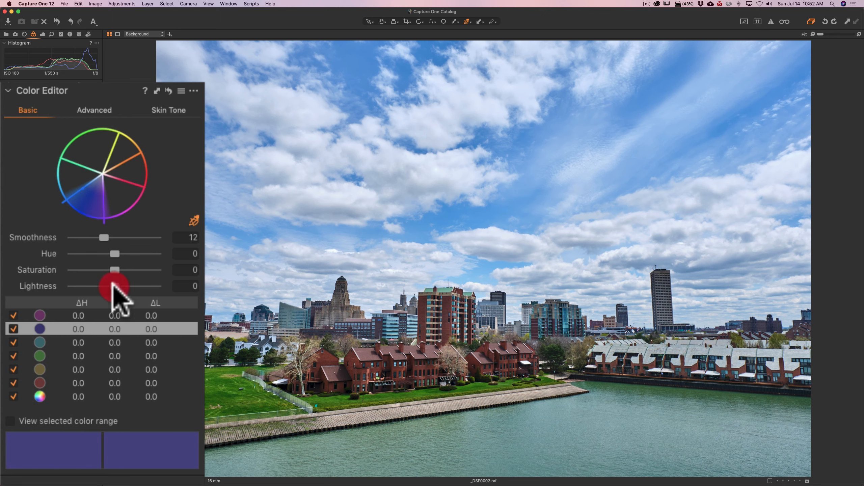
drag(114, 286, 19, 285)
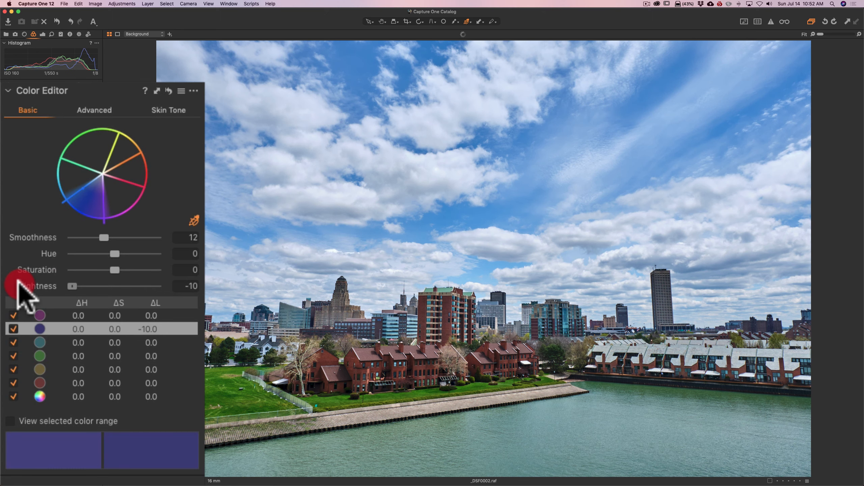
drag(22, 293, 202, 303)
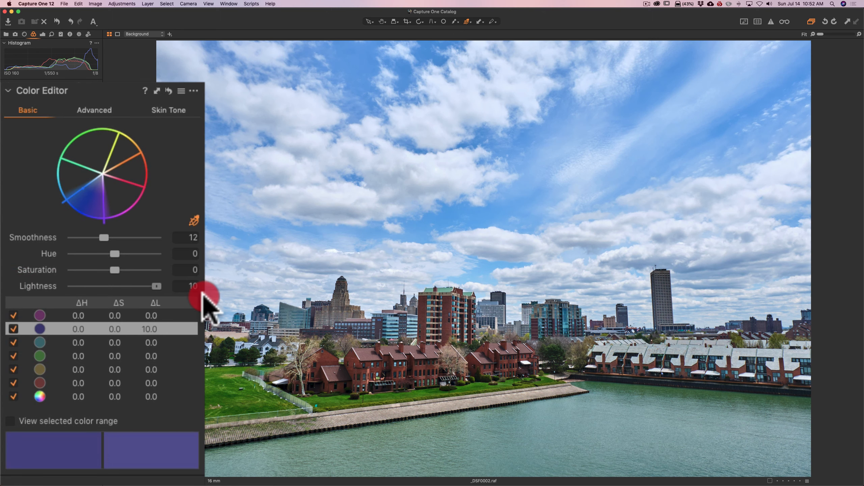
drag(109, 289, 112, 264)
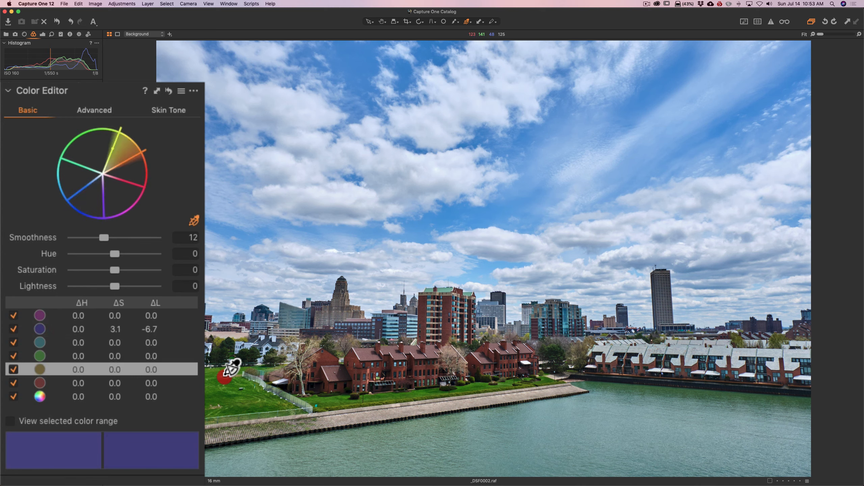
Pick the color range of the grass and set its lightness to 6.4
click(228, 369)
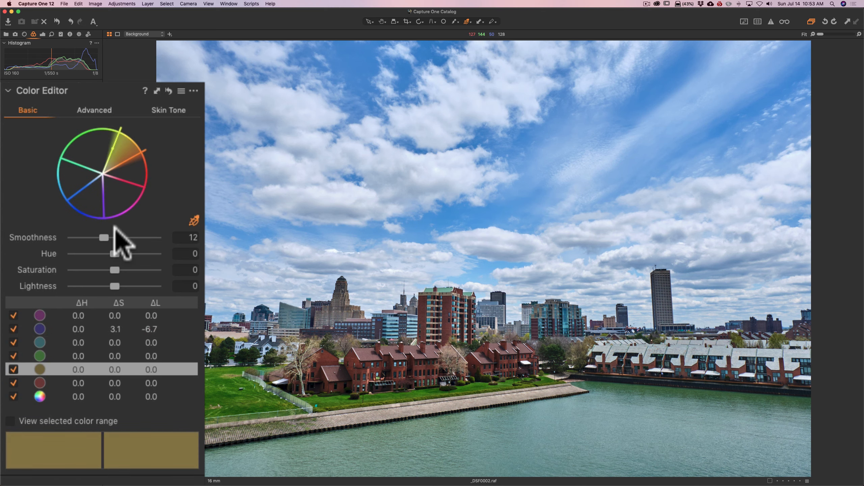
drag(115, 286, 141, 286)
click(141, 286)
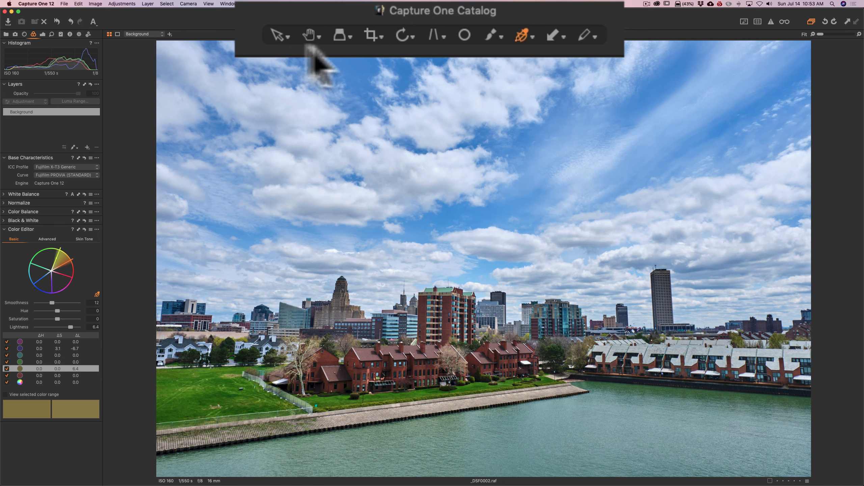
Switch to the Pan tool and examine the central brick tower at 100%, returning to the fitted view
click(309, 34)
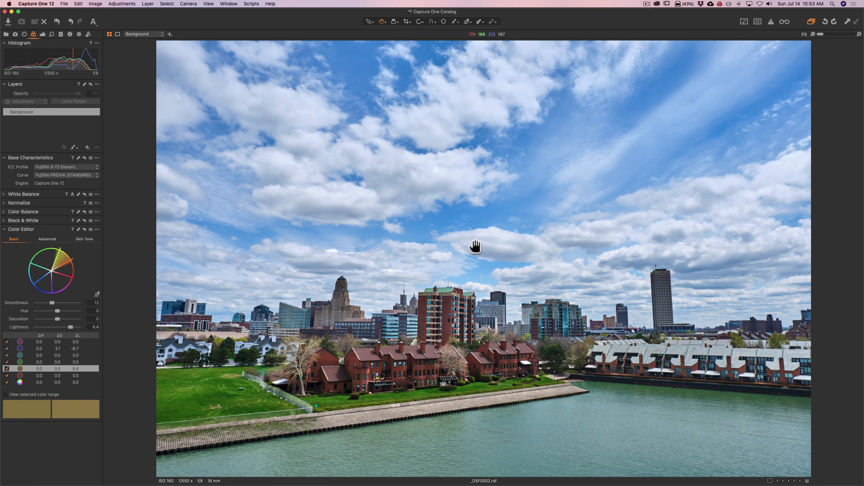
double_click(460, 295)
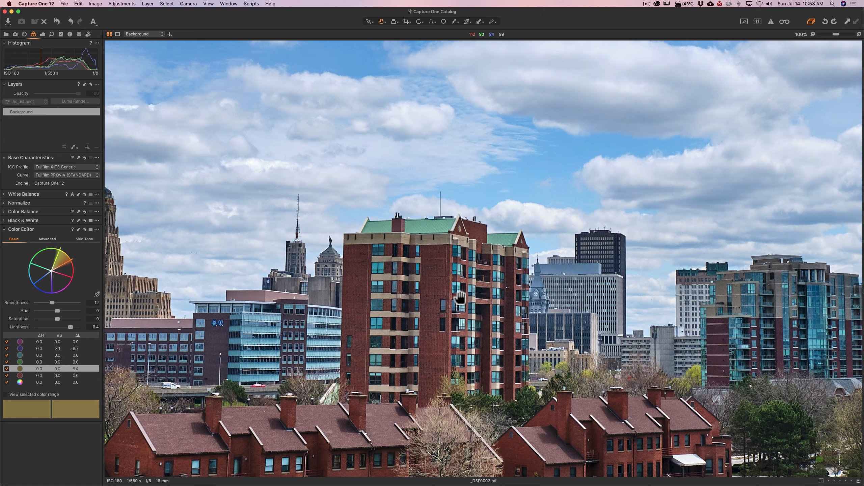
double_click(460, 295)
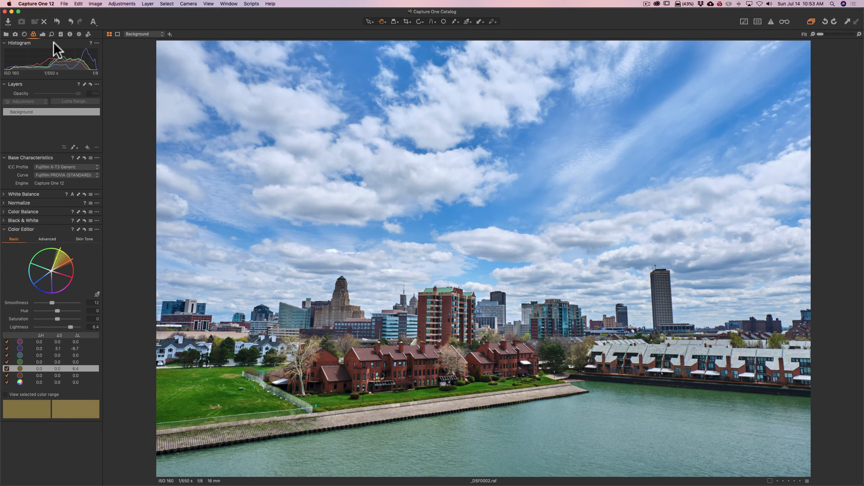
Open the detail tools, check the sky at 100%, and raise the Sharpening amount slightly
click(51, 32)
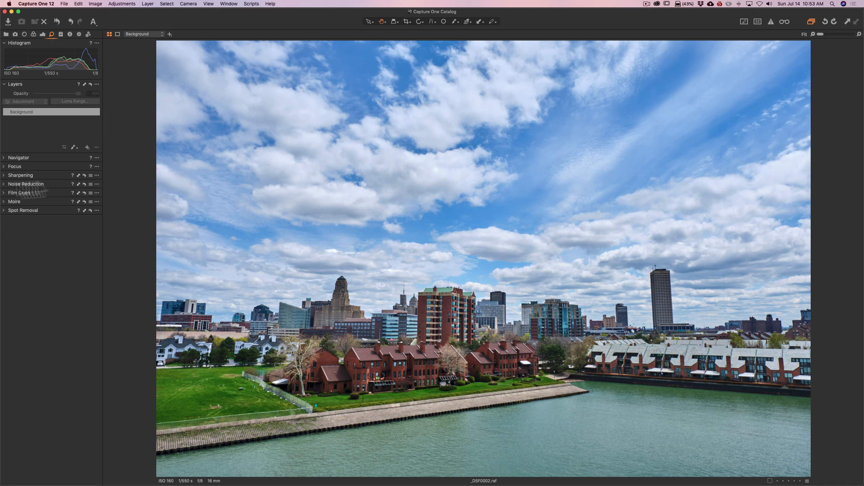
click(475, 213)
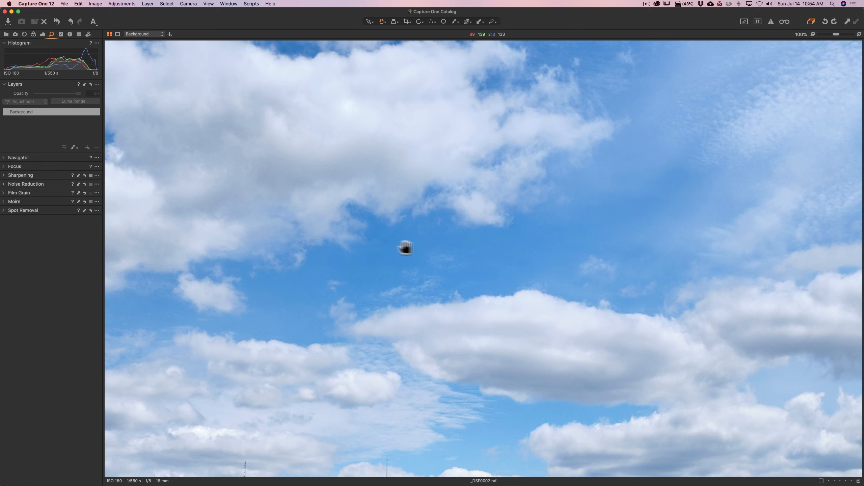
click(458, 247)
click(458, 246)
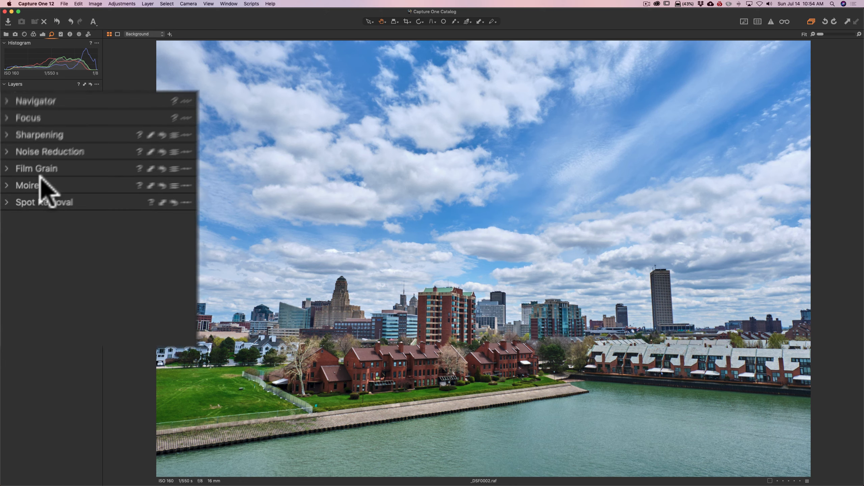
click(15, 110)
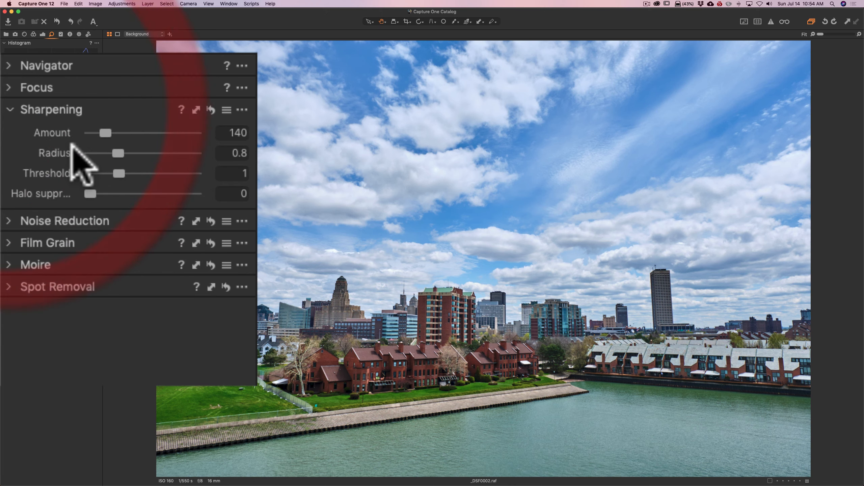
drag(101, 128, 120, 130)
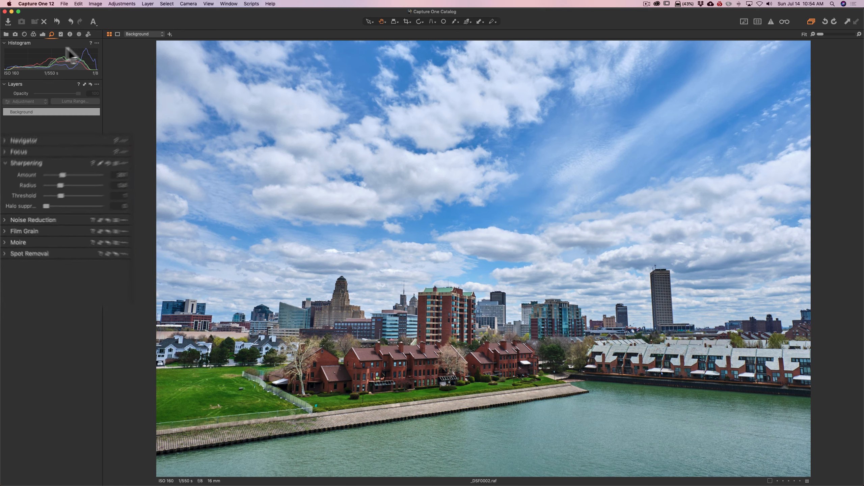
Review the lens tools, briefly expanding Purple Fringing, Rotation & Flip and Crop
click(25, 34)
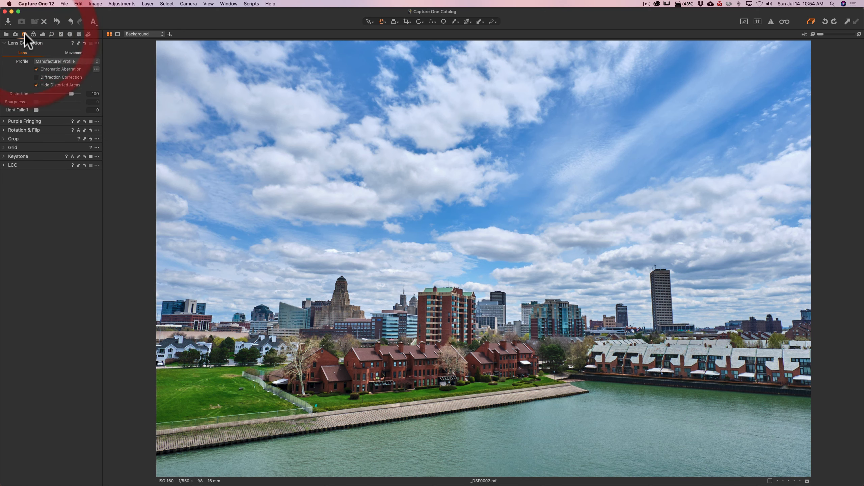
click(8, 122)
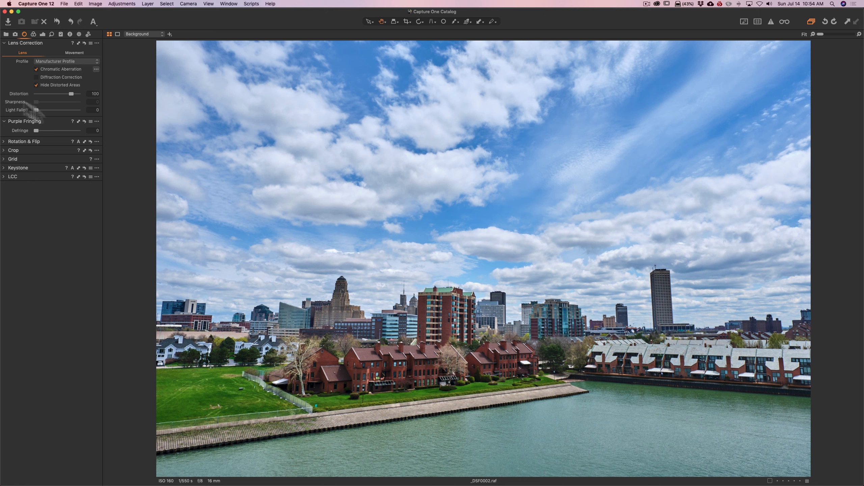
click(7, 122)
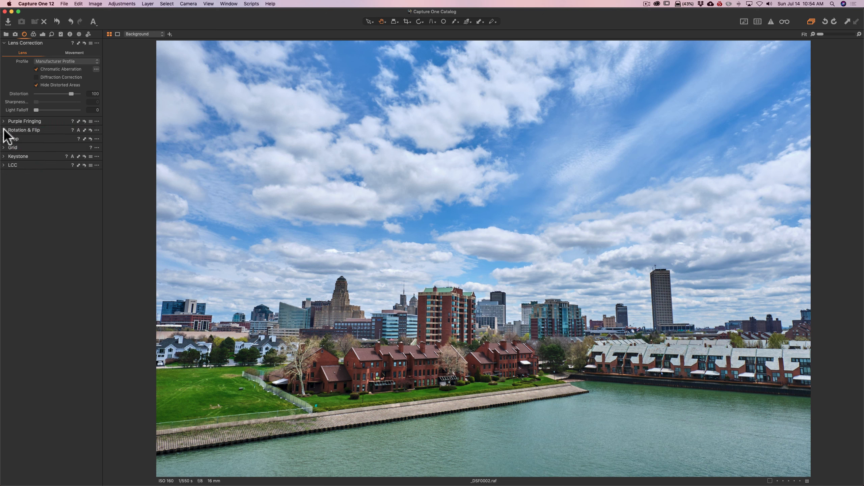
click(3, 130)
click(3, 131)
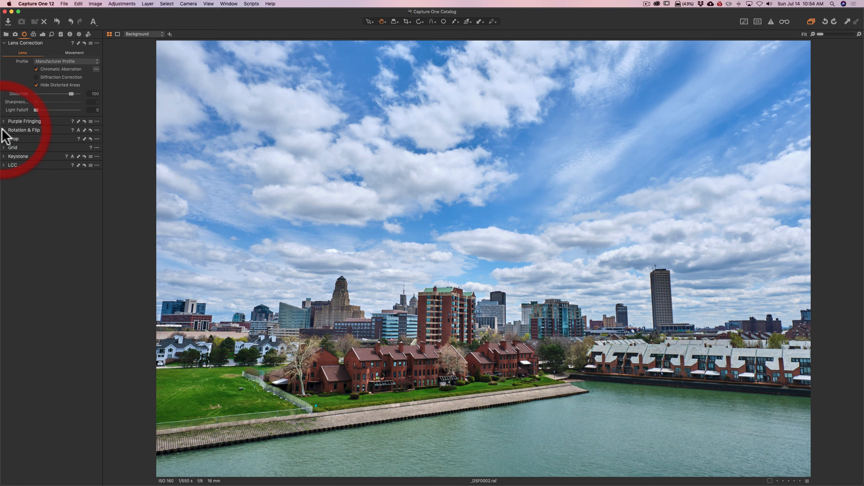
click(3, 138)
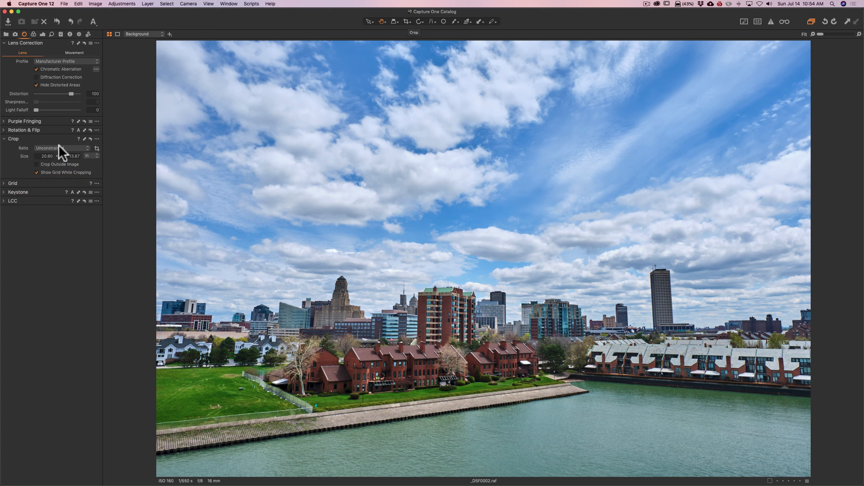
click(4, 139)
Expand the Grid tool, look through the available grid types while keeping Rectangular, and collapse it again
click(3, 148)
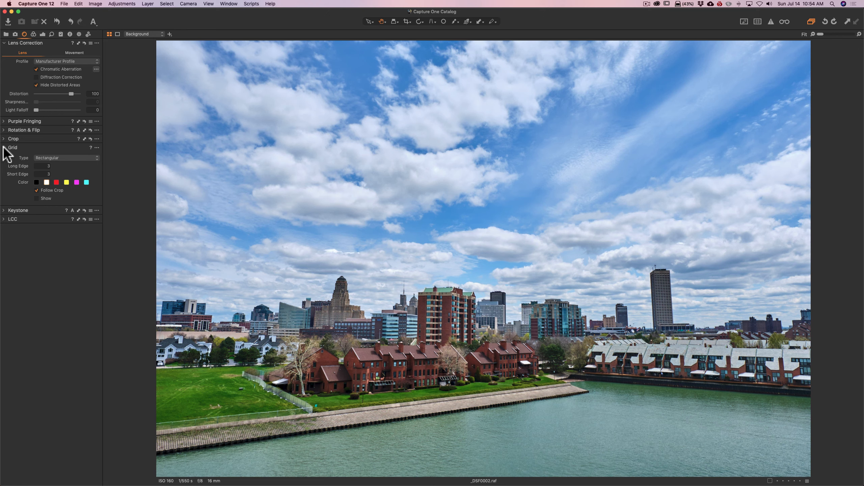
click(4, 148)
click(4, 147)
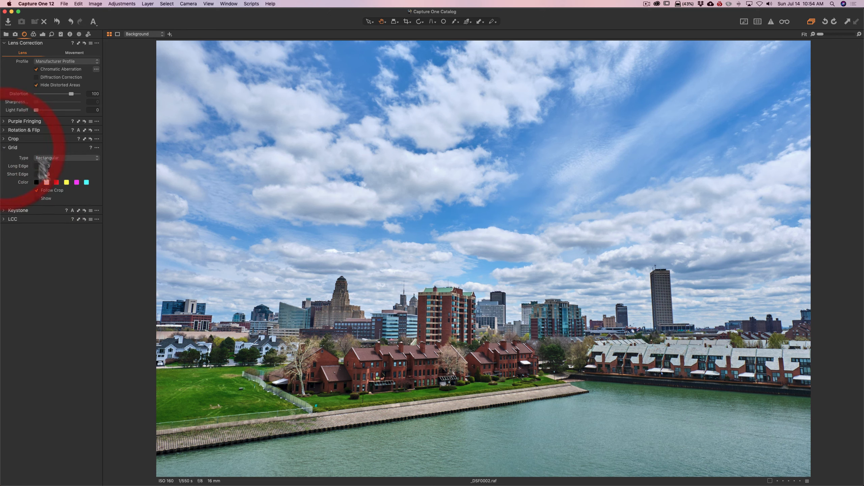
click(69, 158)
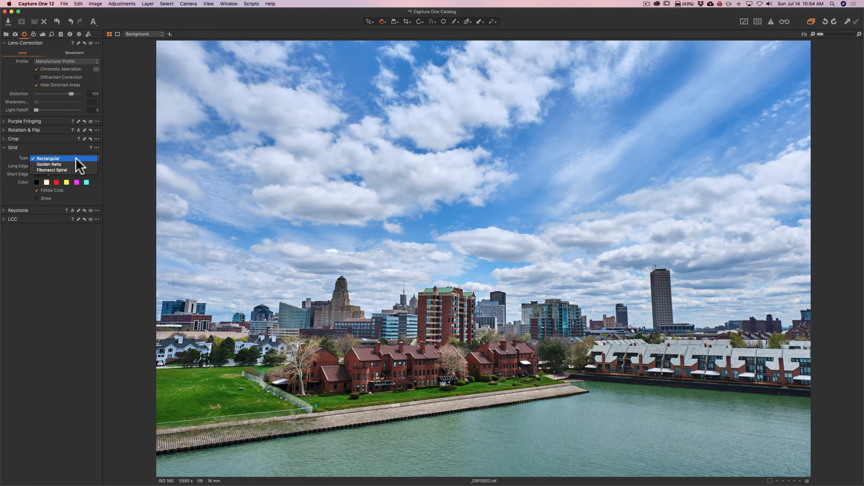
click(85, 163)
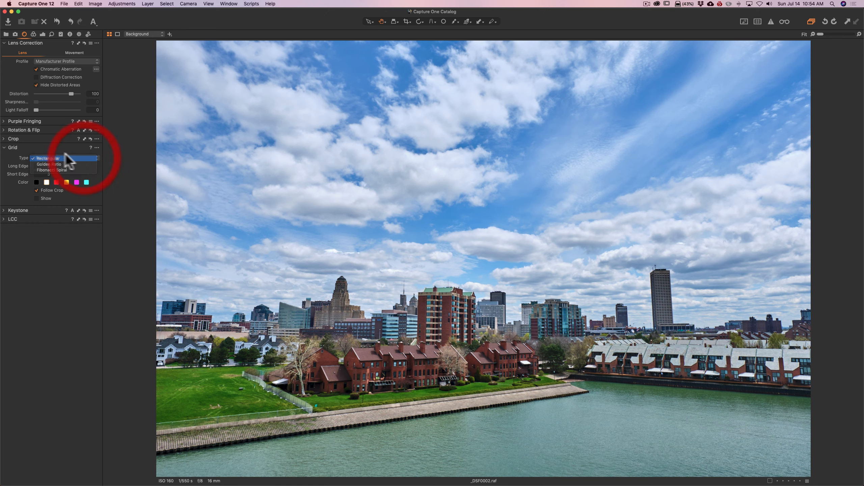
click(5, 147)
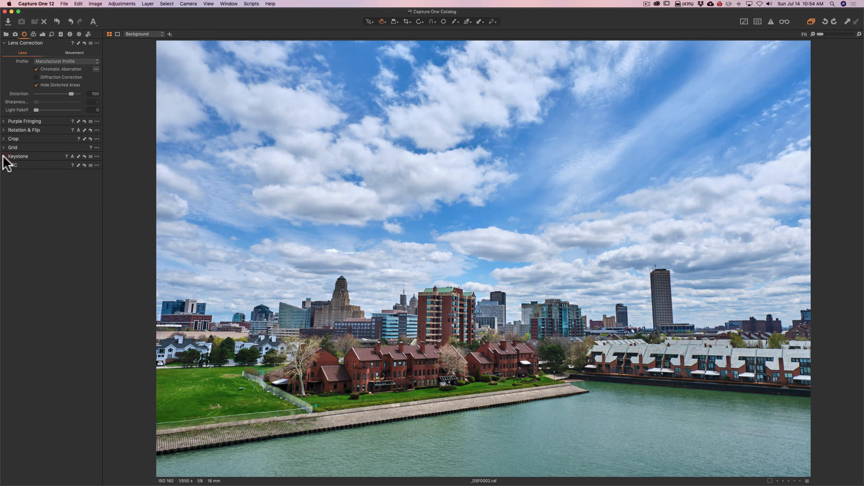
Correct the photo's converging verticals with a Keystone Vertical value of 20.28, and collapse the Keystone tool
click(4, 156)
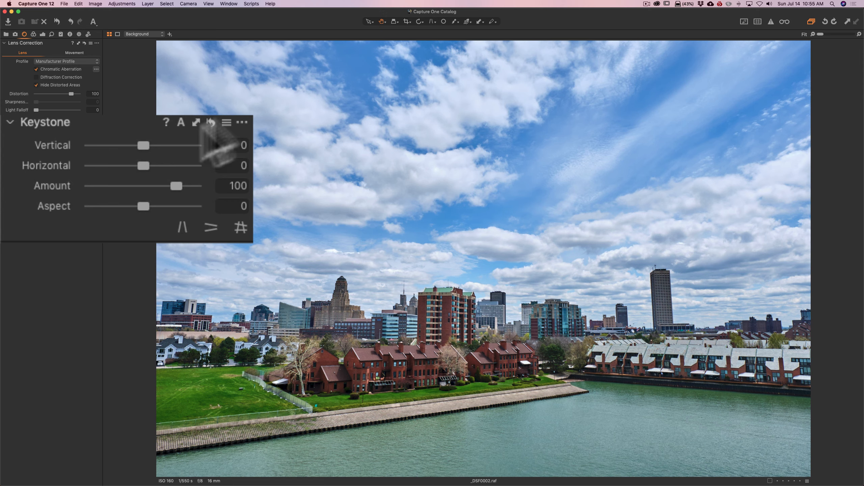
click(143, 145)
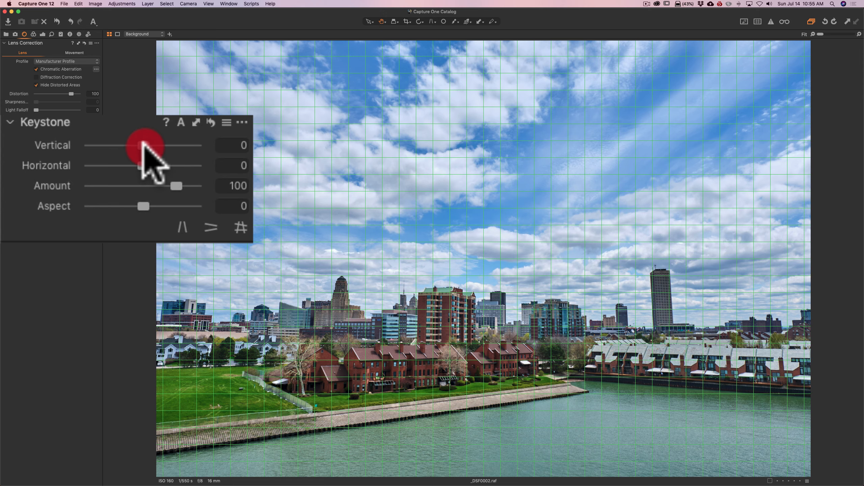
mouse_move(143, 143)
mouse_down()
mouse_move(126, 145)
mouse_move(152, 145)
mouse_up()
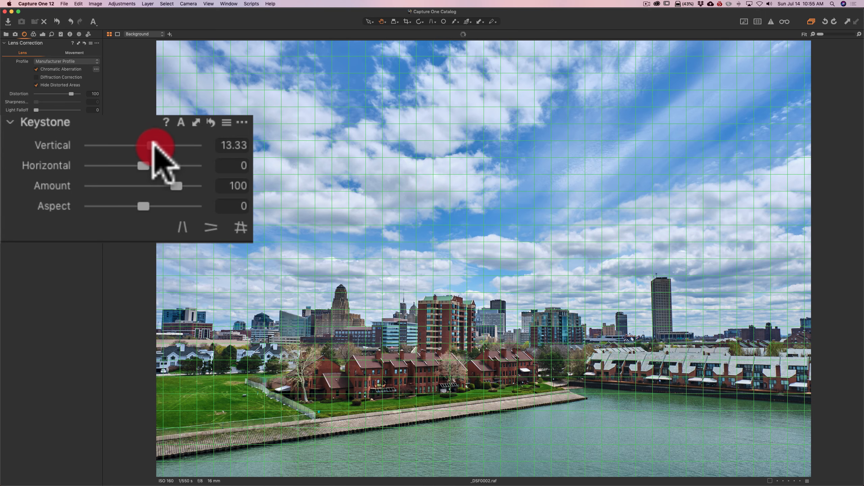
drag(153, 144, 157, 145)
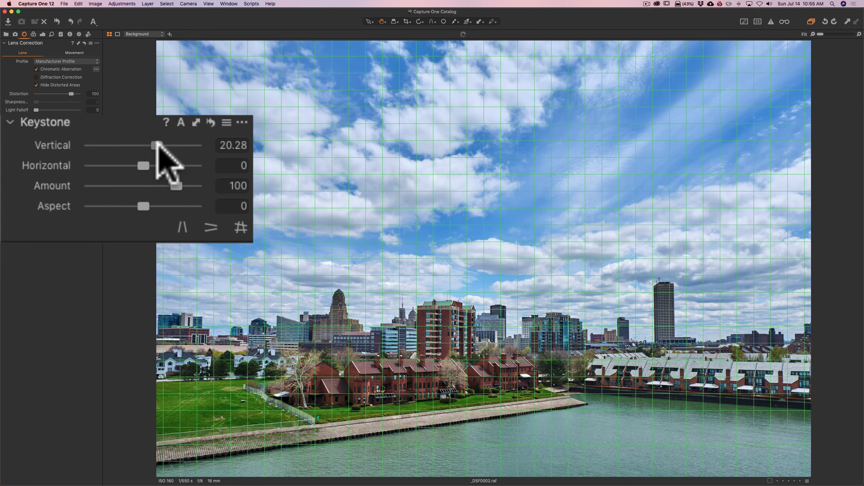
click(158, 145)
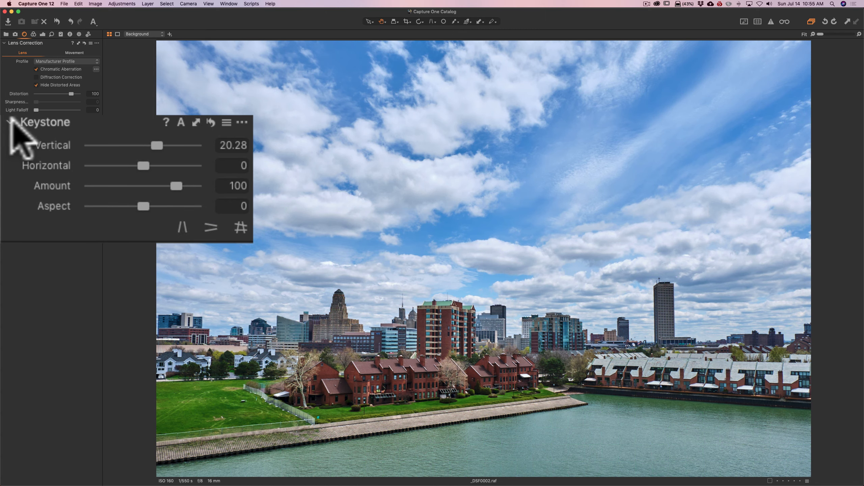
click(4, 156)
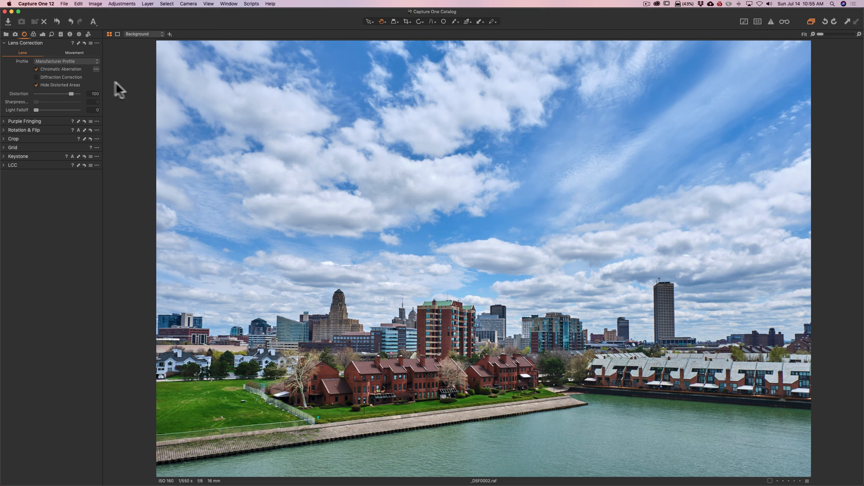
Return to the exposure tools and add a subtle dark vignette with a Vignetting Amount of -0.59
click(43, 34)
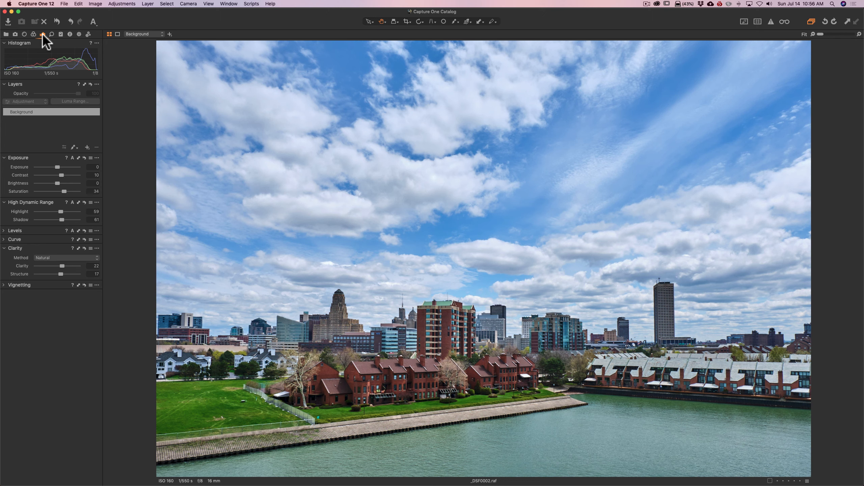
click(4, 285)
drag(55, 293, 53, 293)
drag(133, 288, 131, 287)
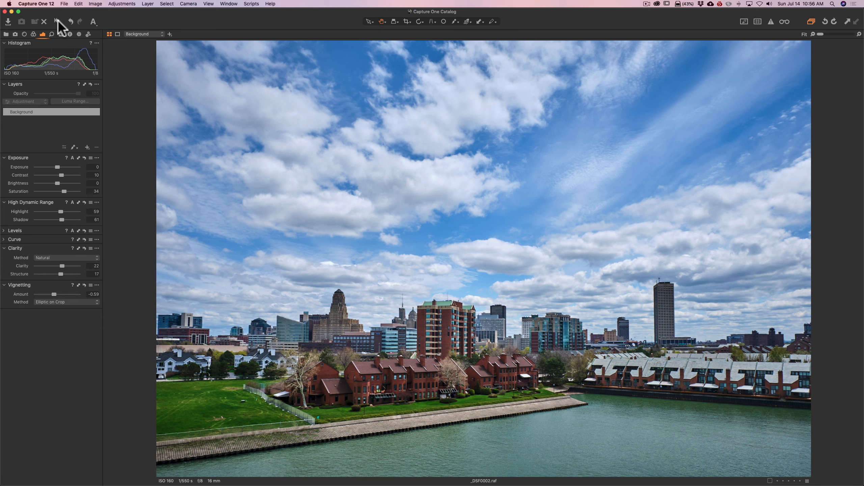
Temporarily view the photo without its adjustments to compare the original with the edited version
key(alt)
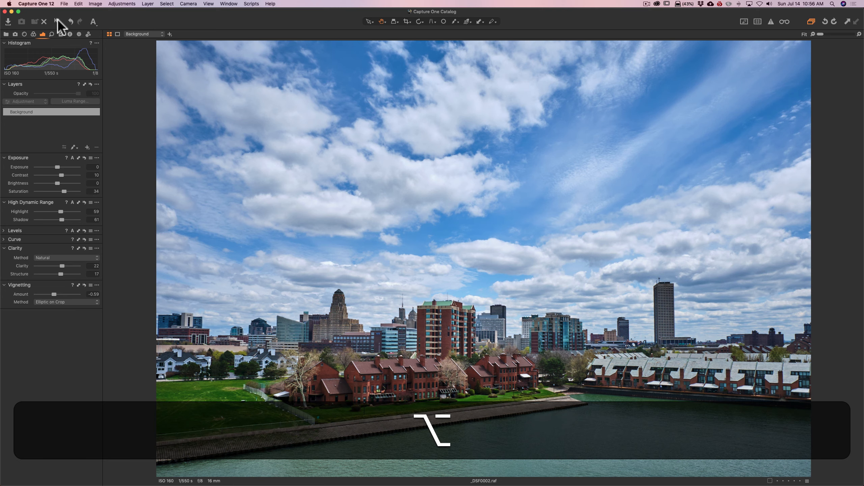
alt+click(58, 23)
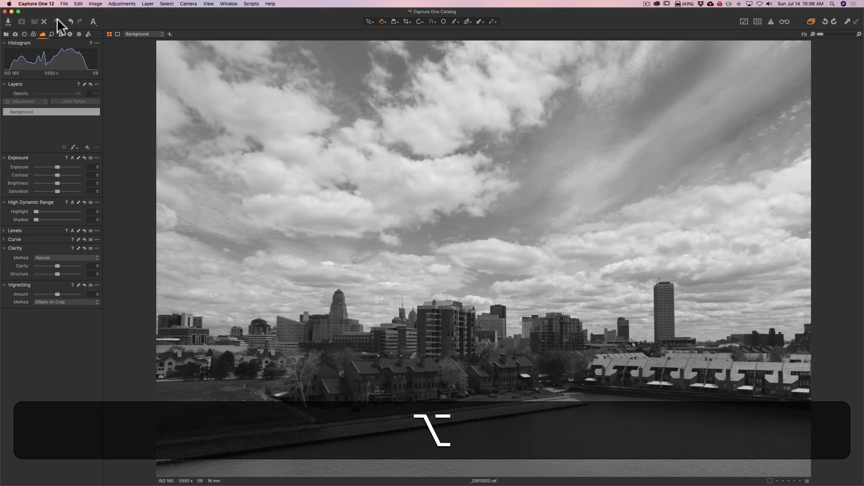
alt+click(57, 22)
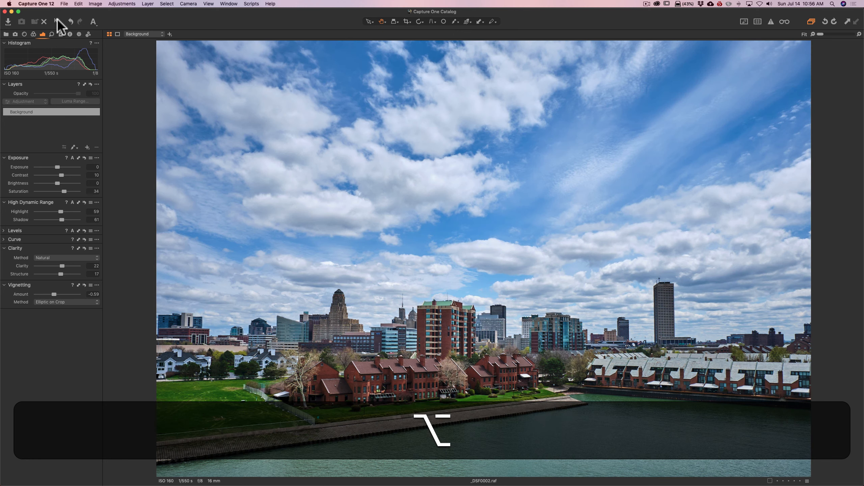